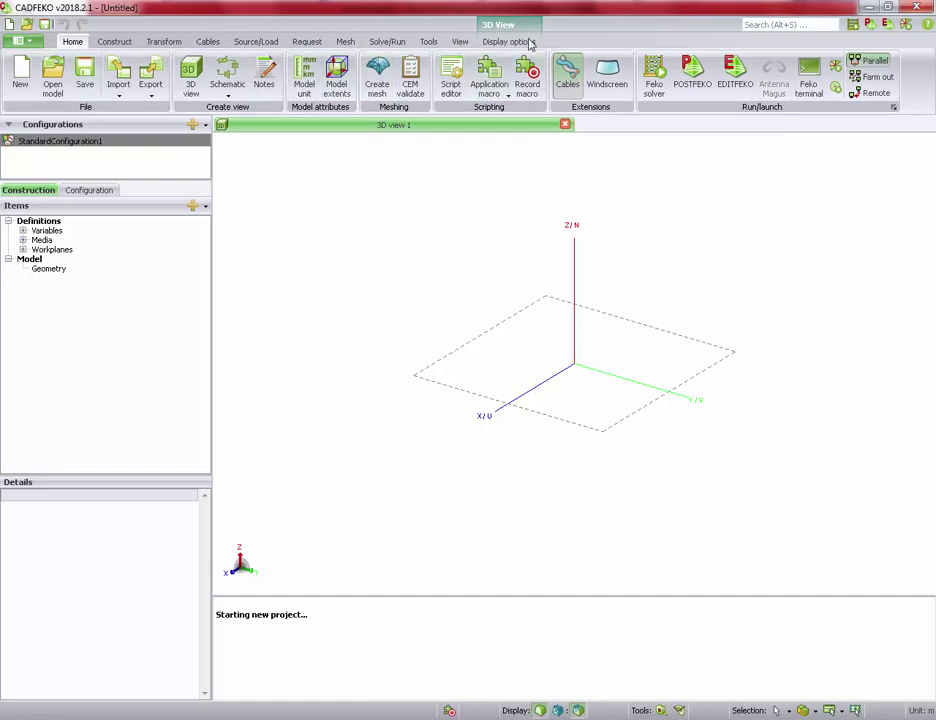
click(115, 43)
click(164, 42)
click(208, 42)
click(256, 42)
click(307, 42)
click(345, 42)
click(387, 42)
click(428, 42)
click(460, 42)
click(509, 42)
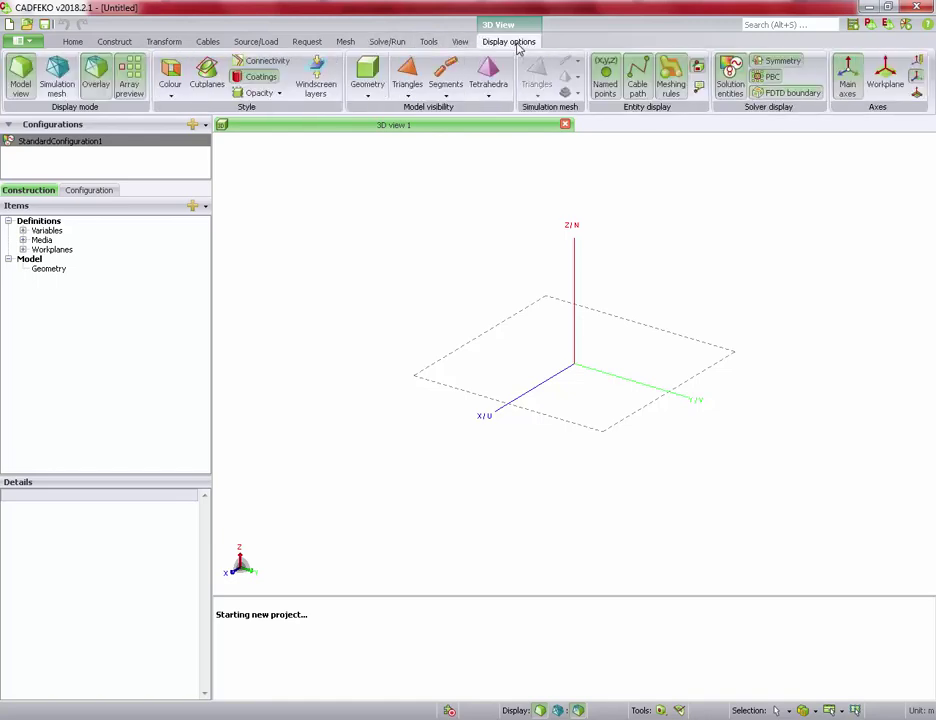
click(75, 43)
click(115, 43)
click(164, 42)
click(208, 42)
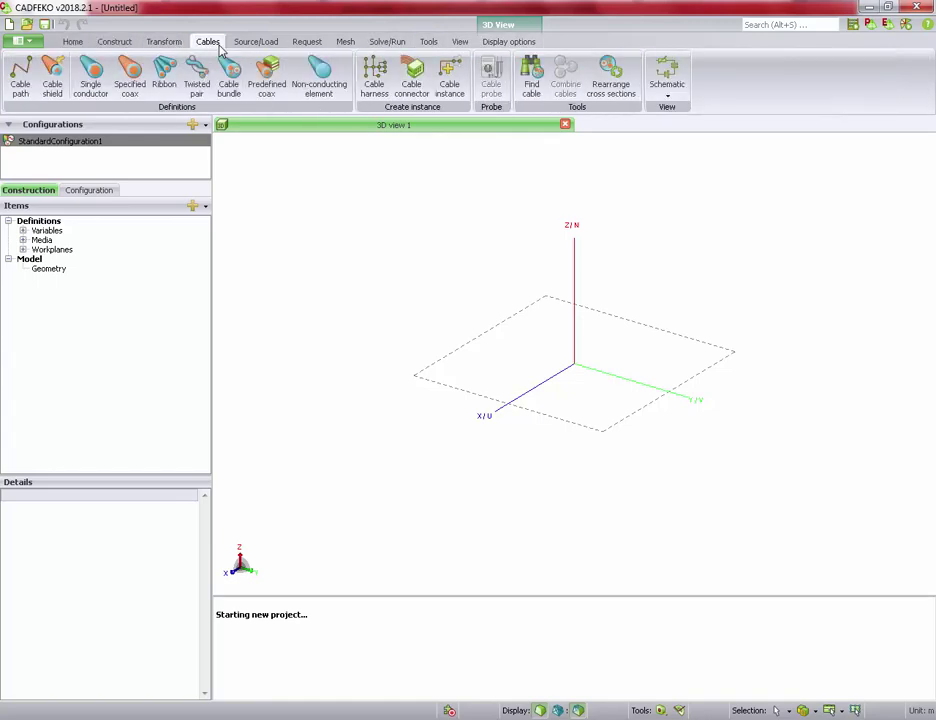
click(256, 42)
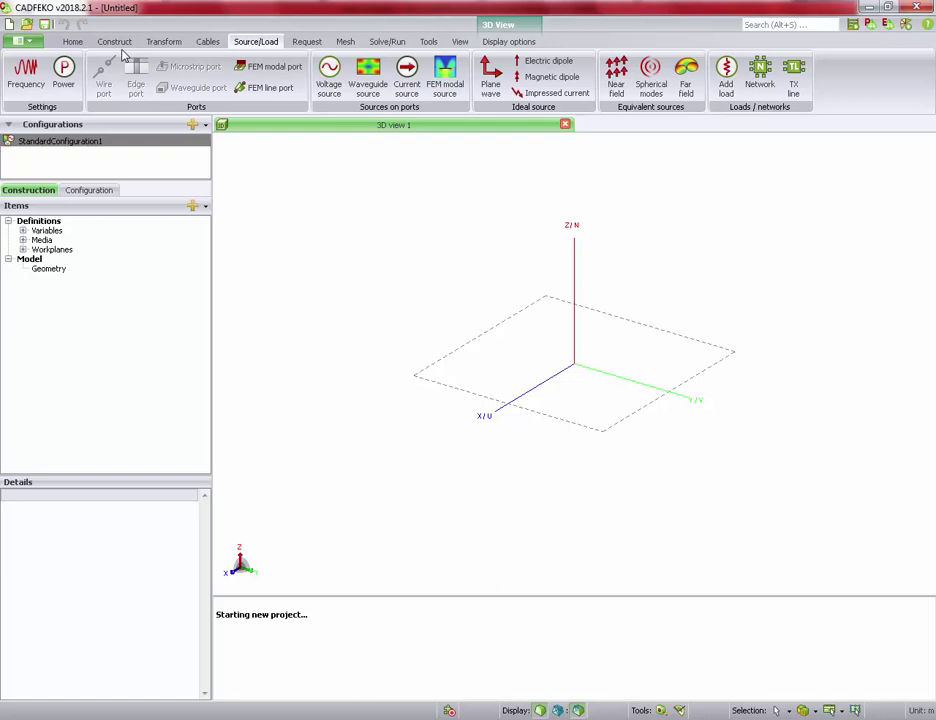
click(82, 45)
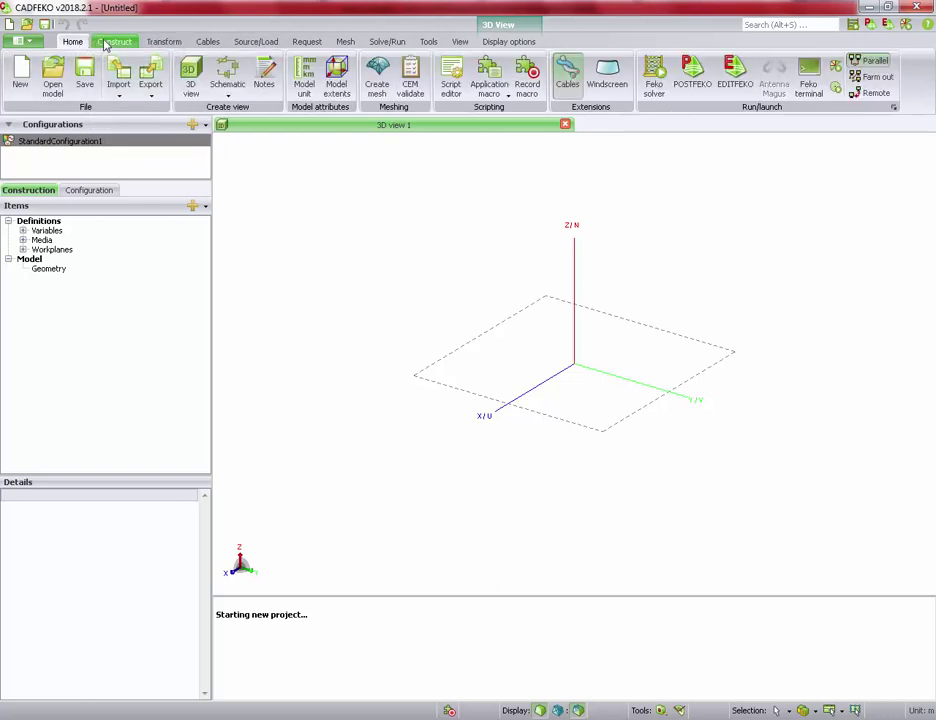
click(114, 41)
click(164, 41)
click(208, 41)
click(256, 41)
click(307, 41)
click(345, 41)
click(387, 41)
click(428, 41)
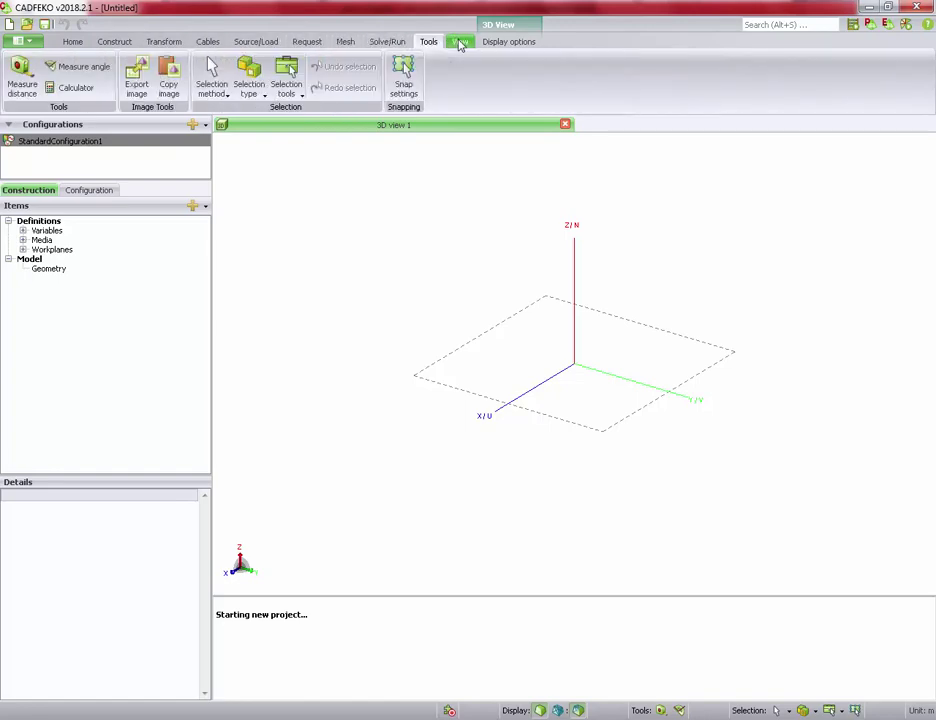
click(459, 41)
click(506, 41)
click(73, 42)
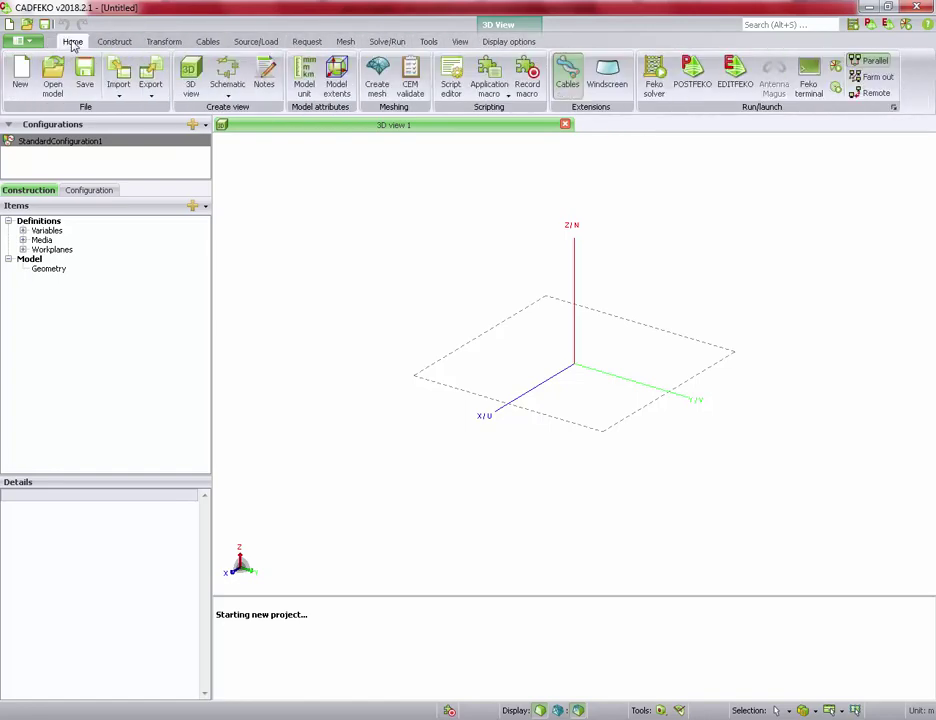
click(102, 41)
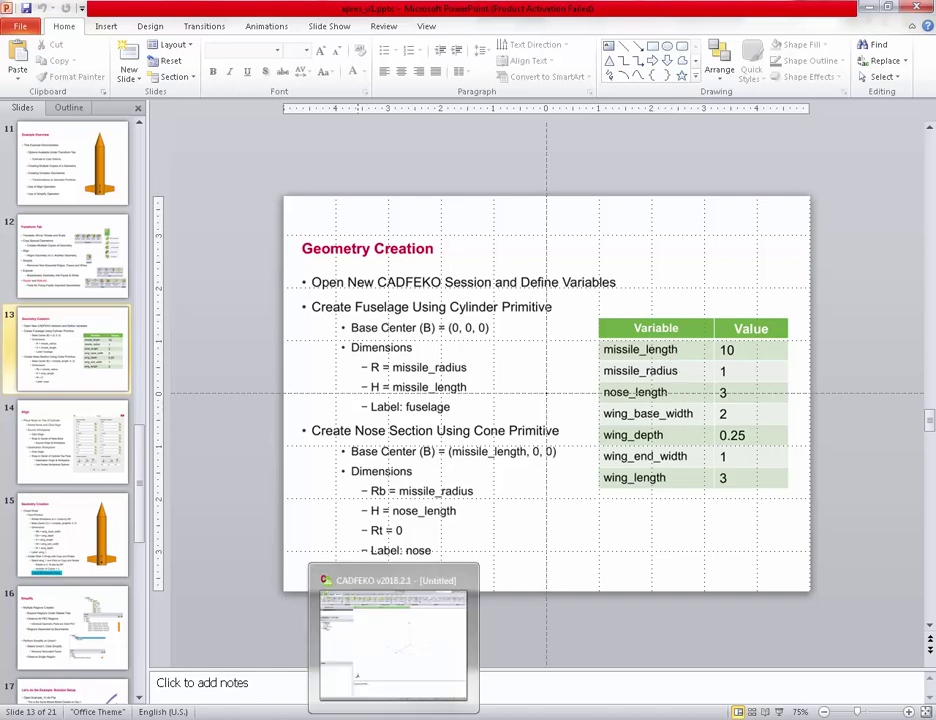
Step: Switch to CADFEKO and create a variable named missile_length with the expression 10, as given in the slide's variable table
click(372, 698)
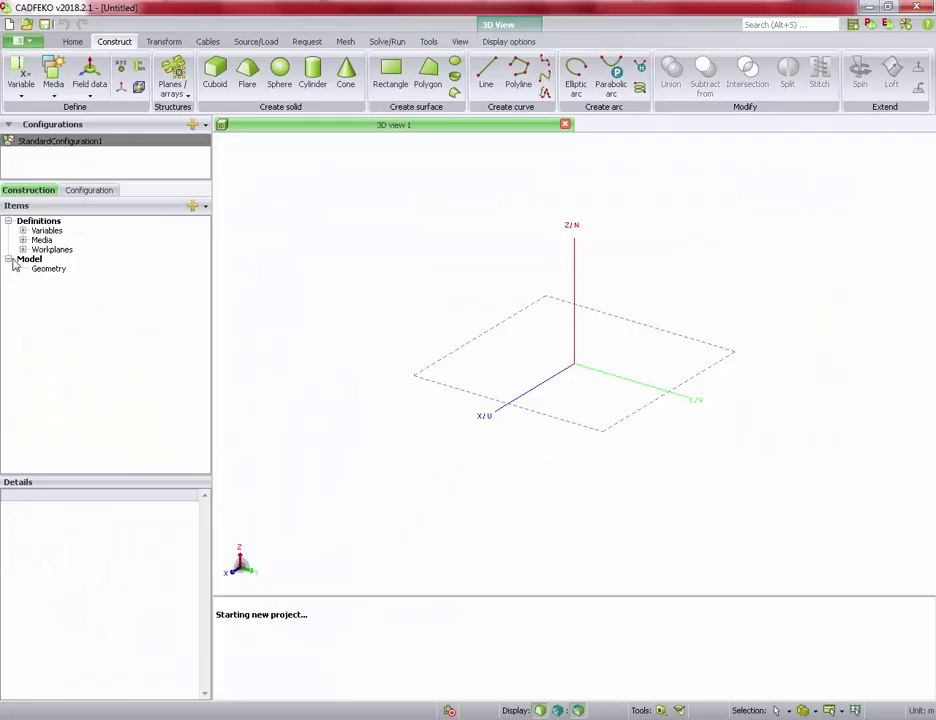
click(22, 231)
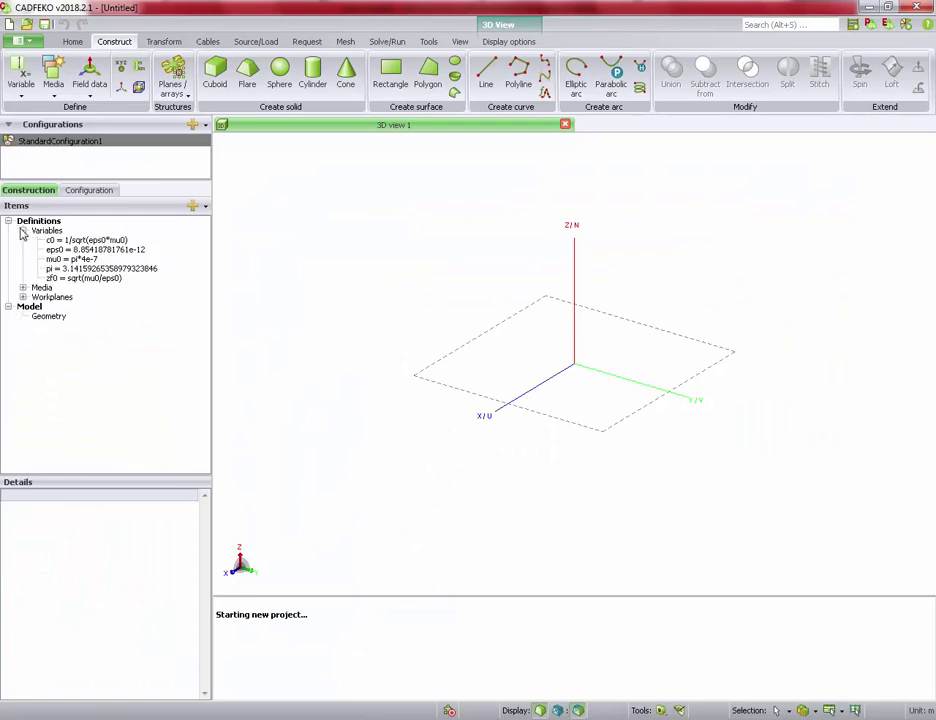
right_click(44, 235)
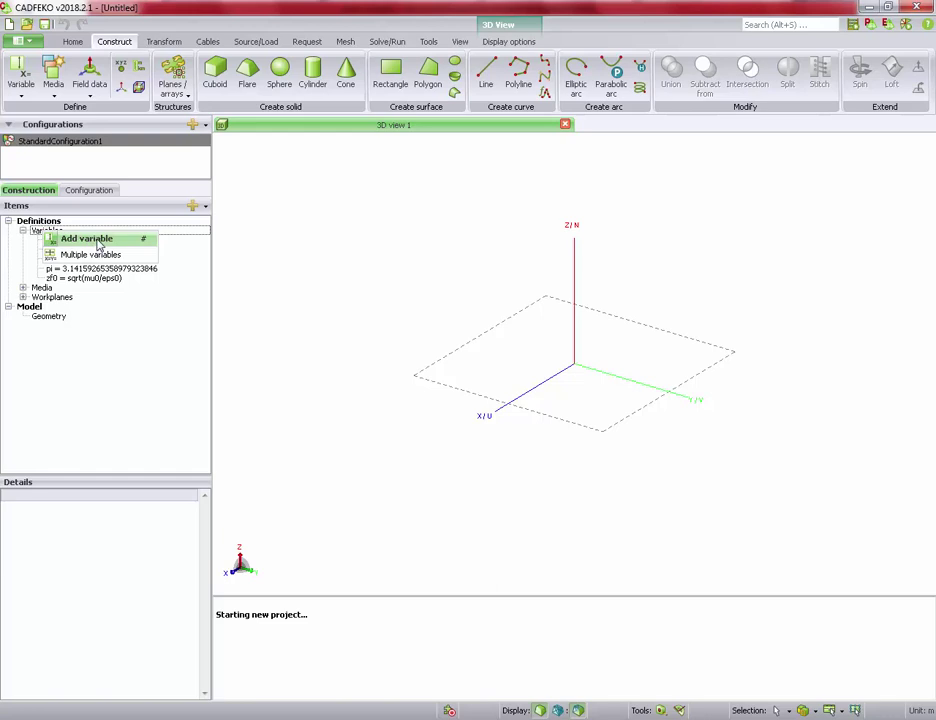
click(99, 241)
drag(121, 190, 514, 246)
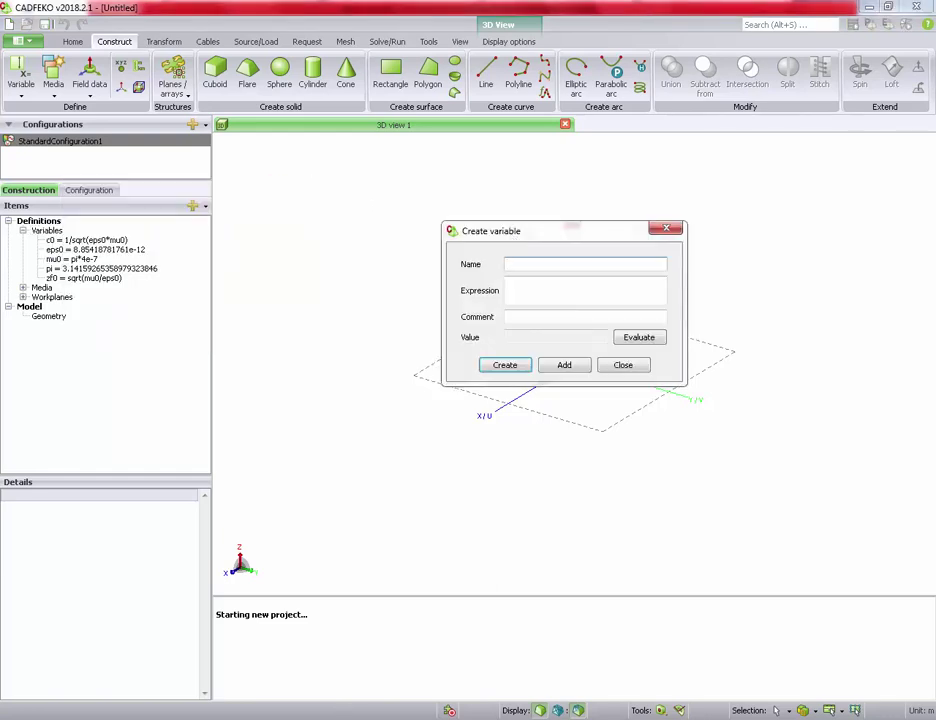
key(alt+Tab)
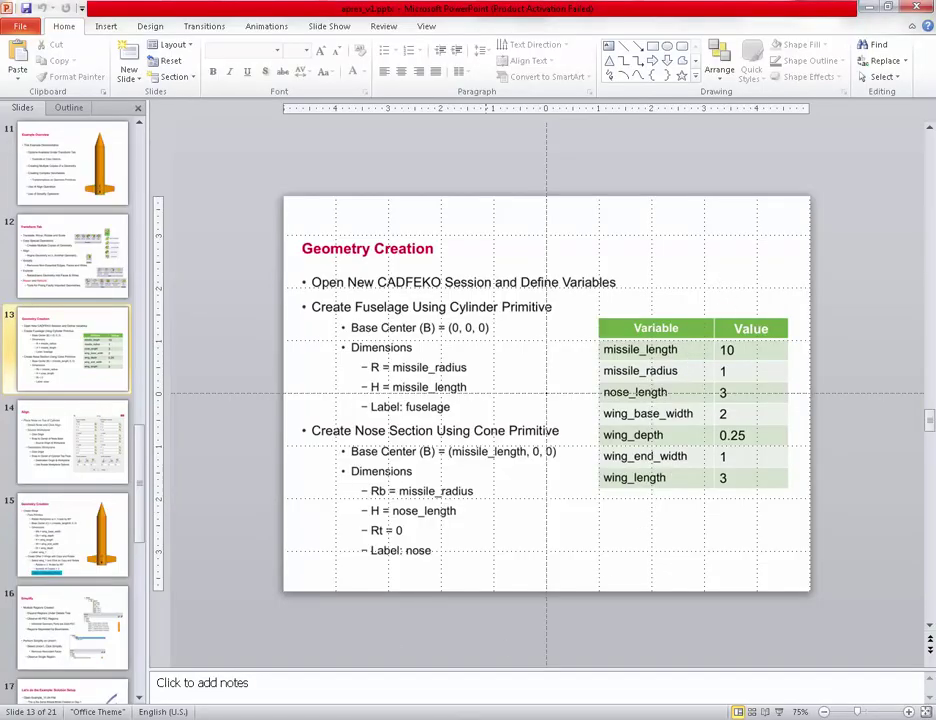
mouse_move(394, 718)
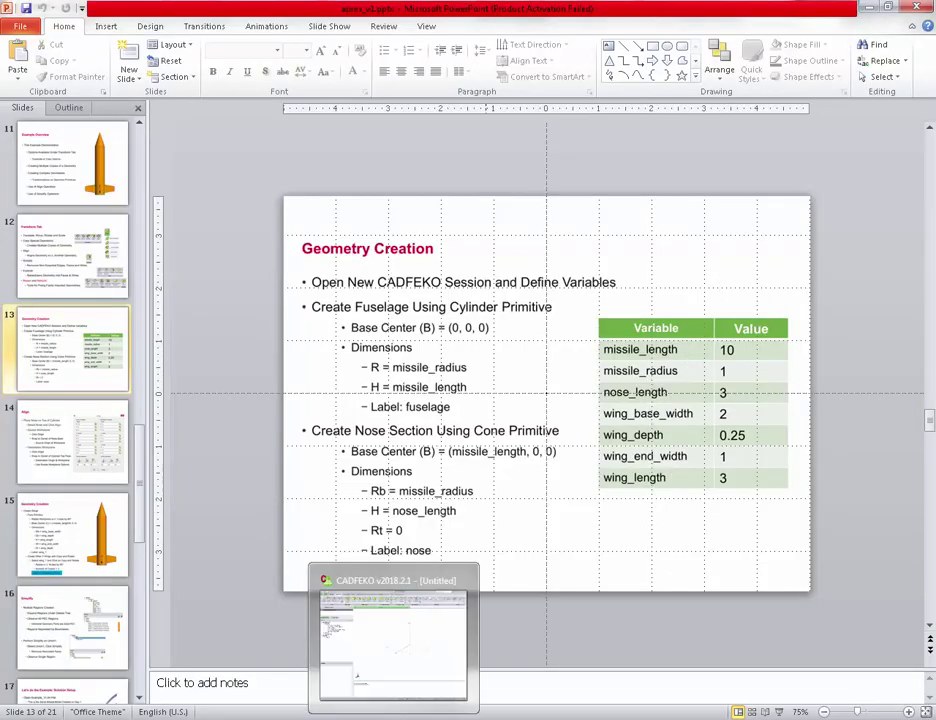
click(394, 640)
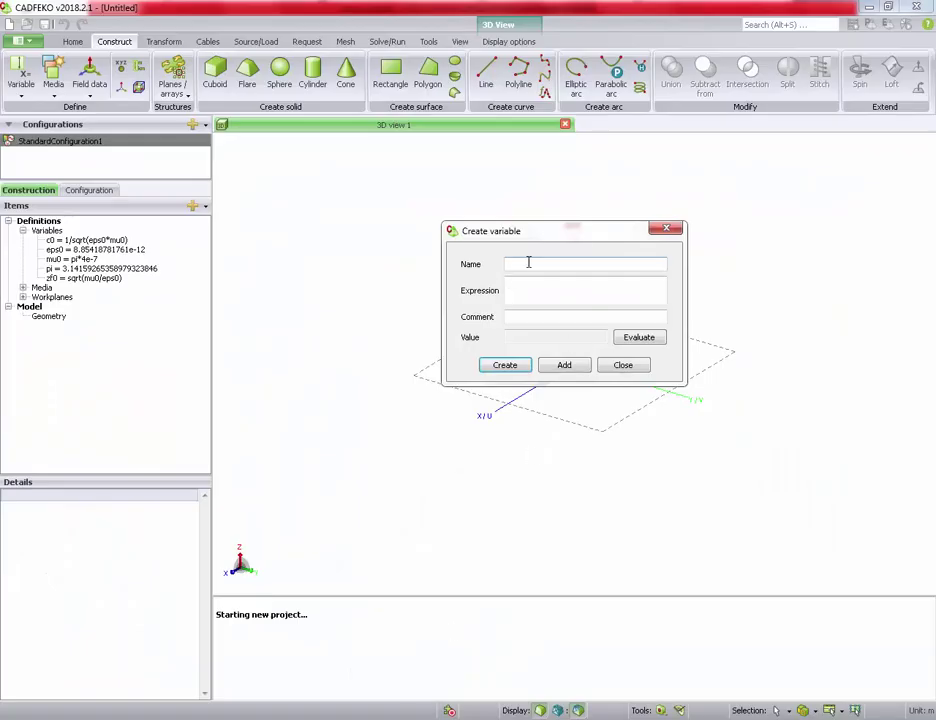
text(missile_length)
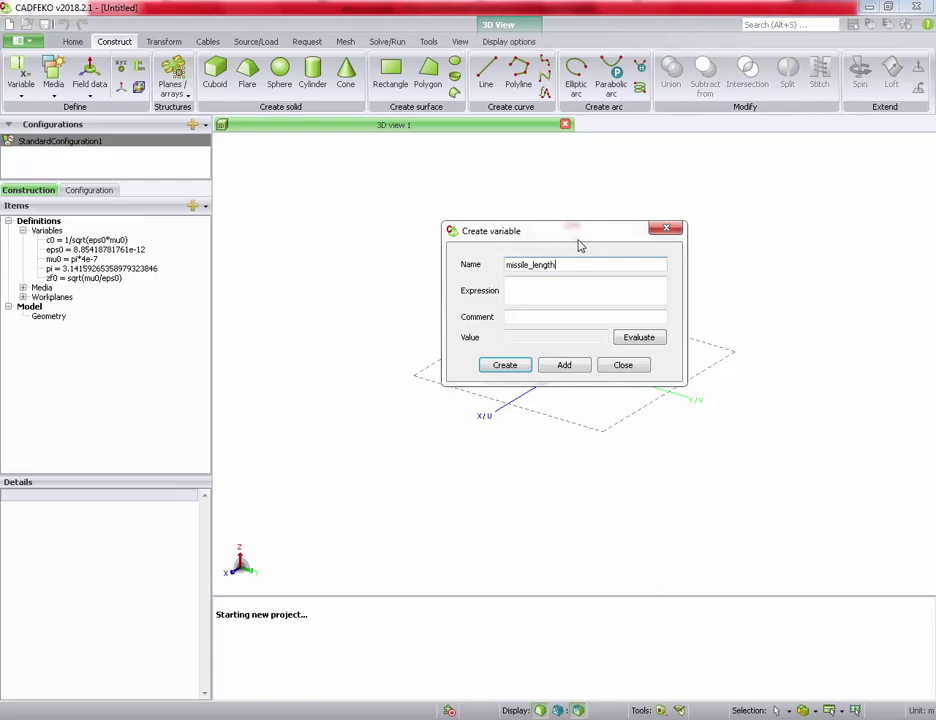
key(alt+Tab)
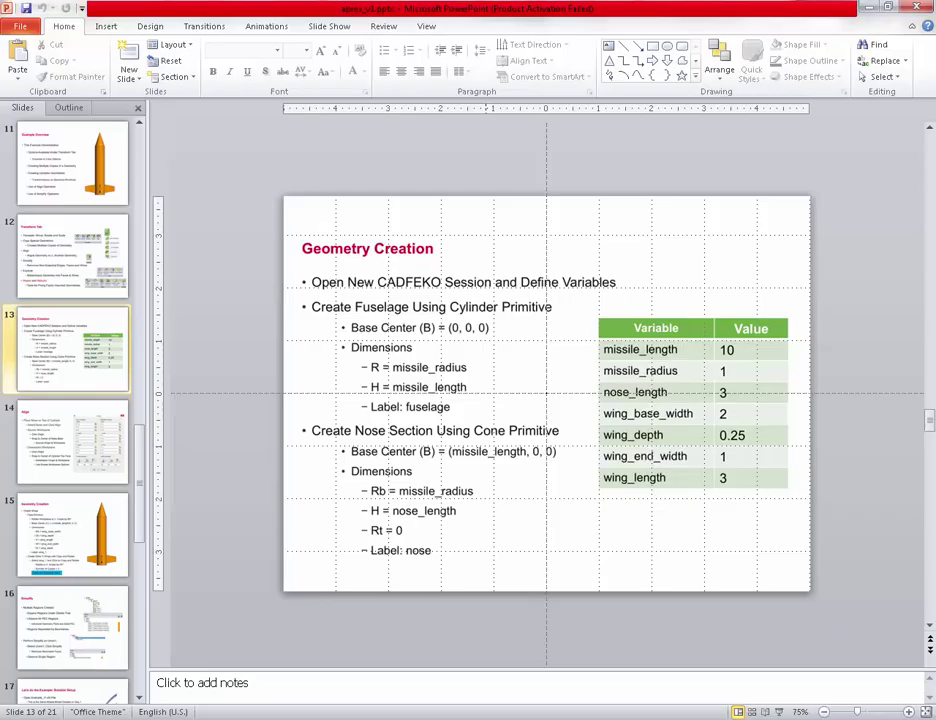
key(alt+Tab)
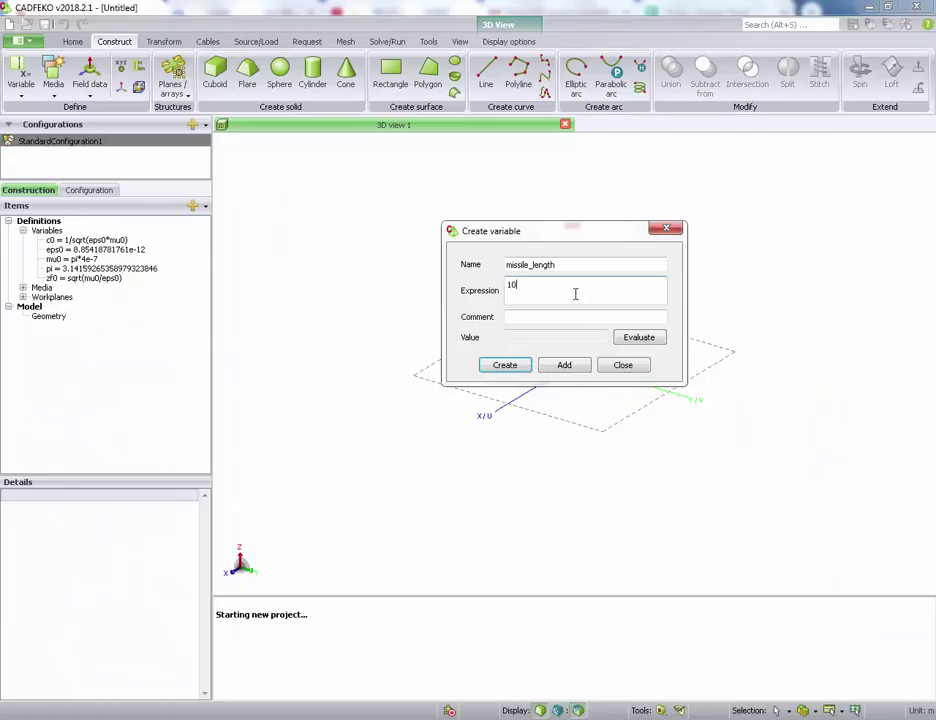
click(519, 366)
Step: Add a variable named missile_radius with the expression 1, keeping the variable dialog open
click(47, 230)
right_click(47, 230)
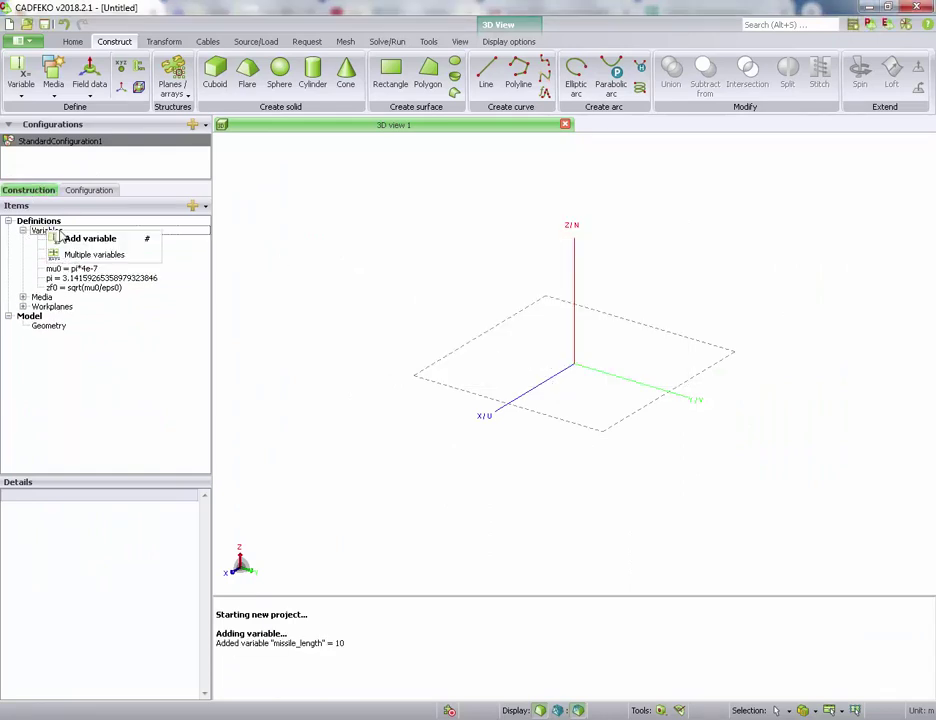
click(100, 237)
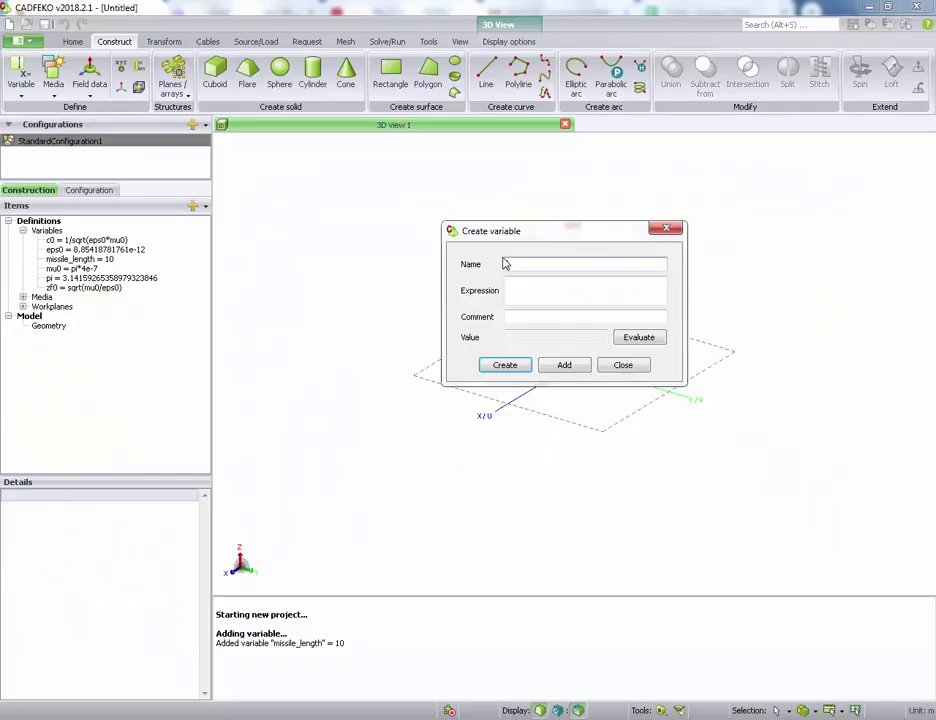
text(missile_radius)
key(Tab)
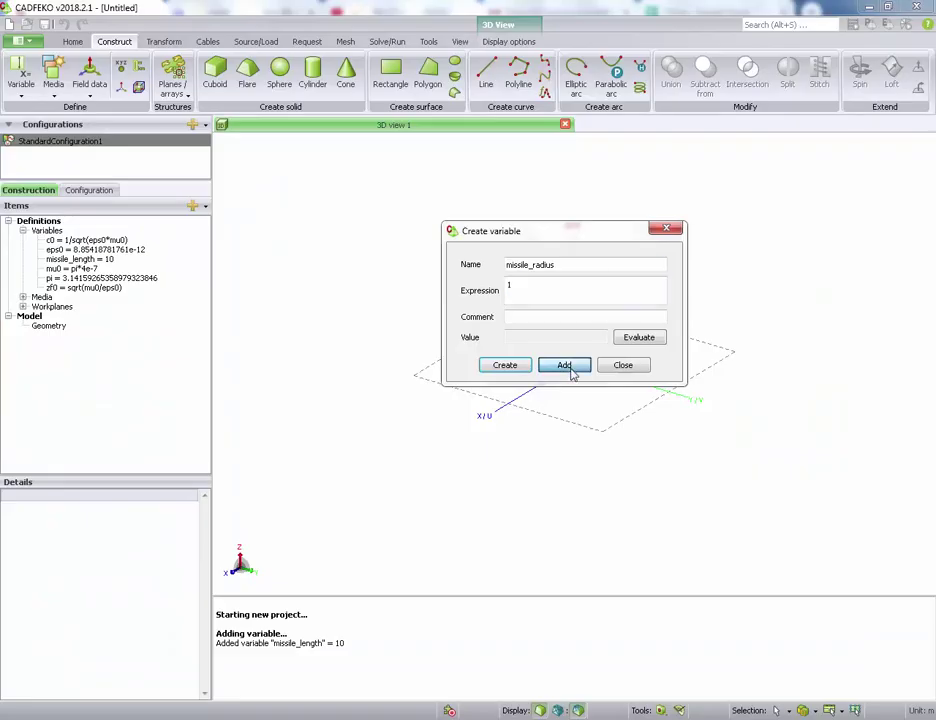
click(565, 366)
Step: Add a variable named nose_length with the expression 3
text(nose)
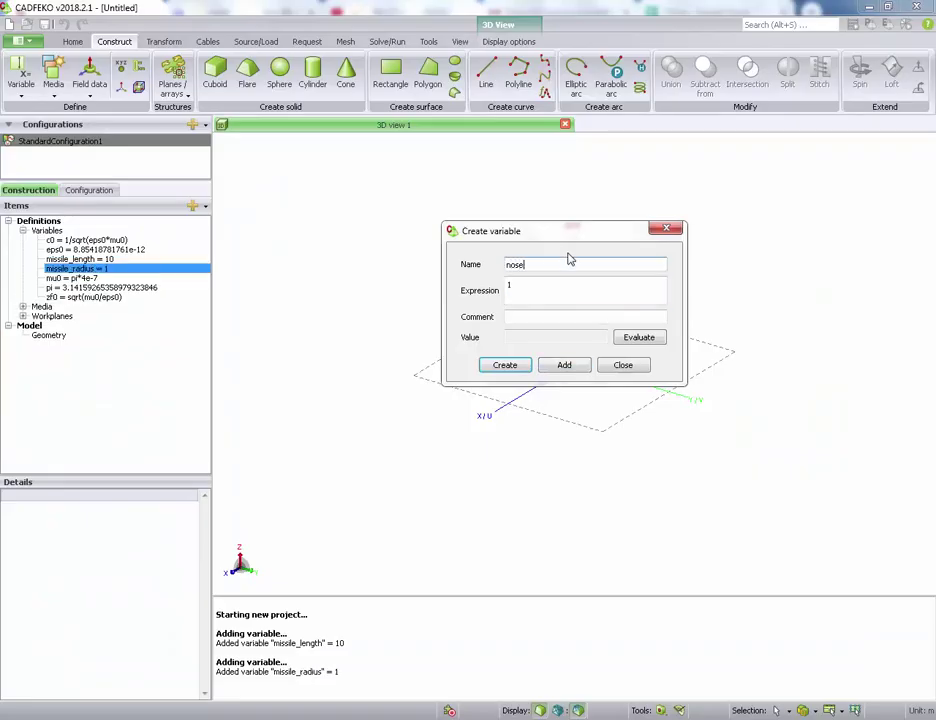
text(e)
key(BackSpace)
text(se_length)
key(Tab)
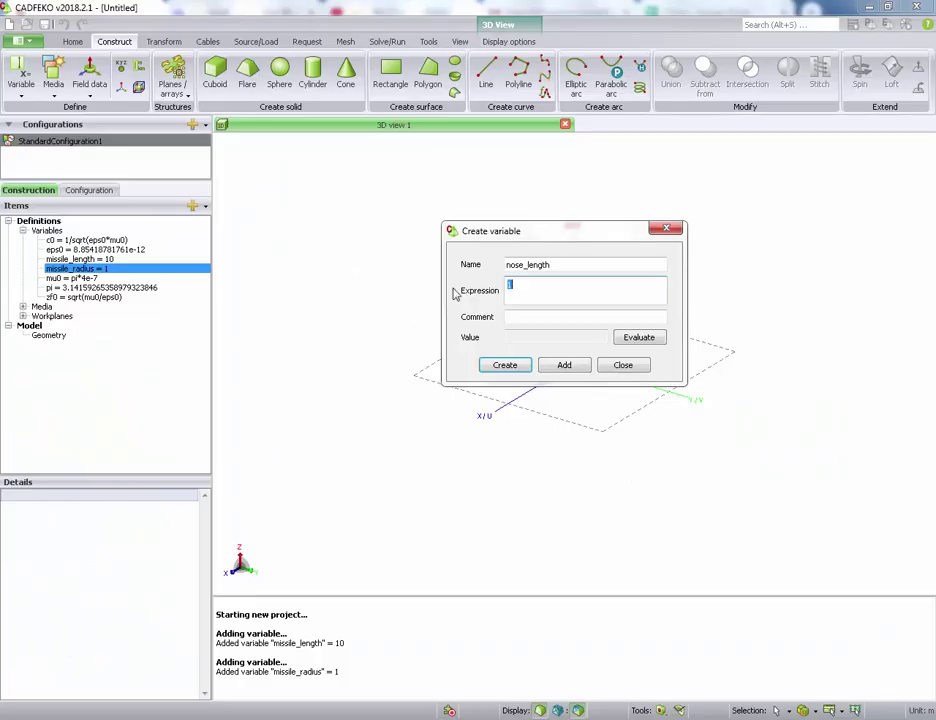
text(3)
click(564, 366)
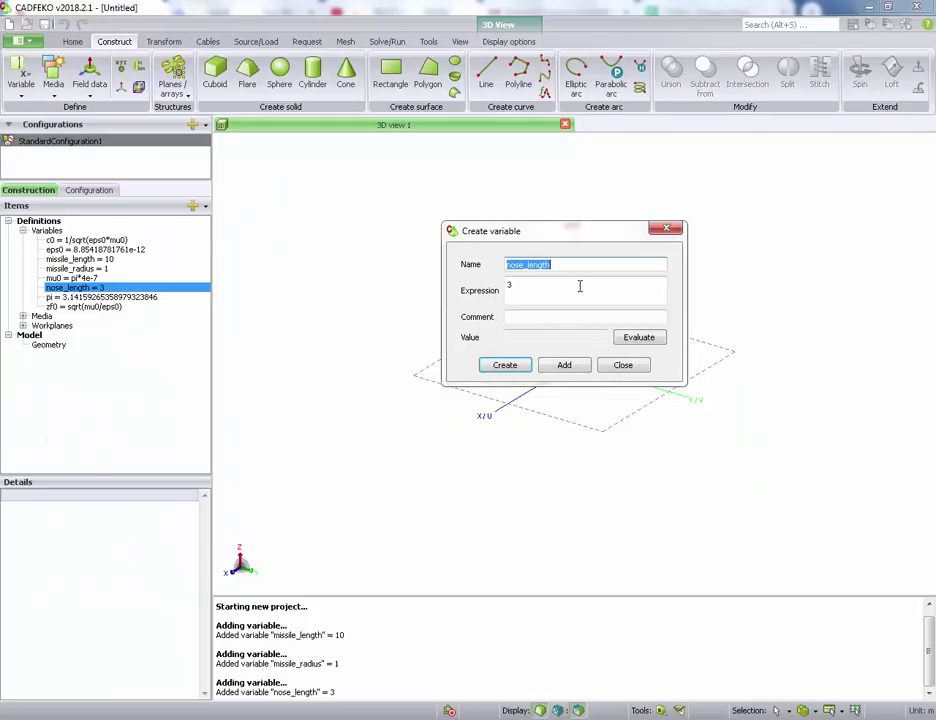
Step: Add a variable named wing_base_width with the expression 2
text(wing_base_wid)
key(Tab)
key(BackSpace)
text(2)
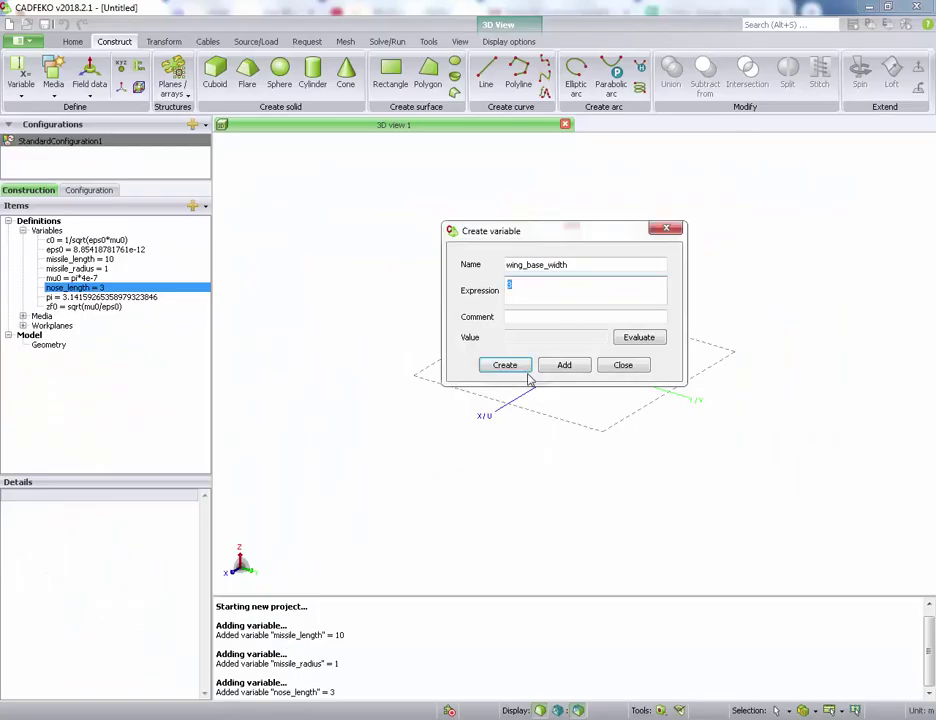
text(2)
click(562, 365)
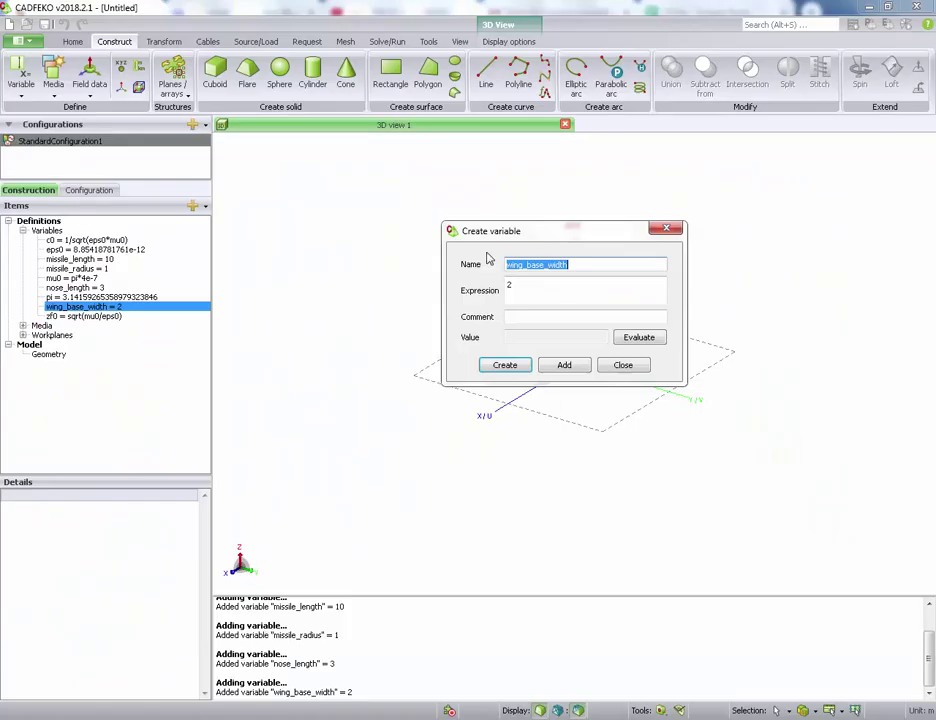
Step: Add a variable named wing_depth with the expression .25
click(591, 263)
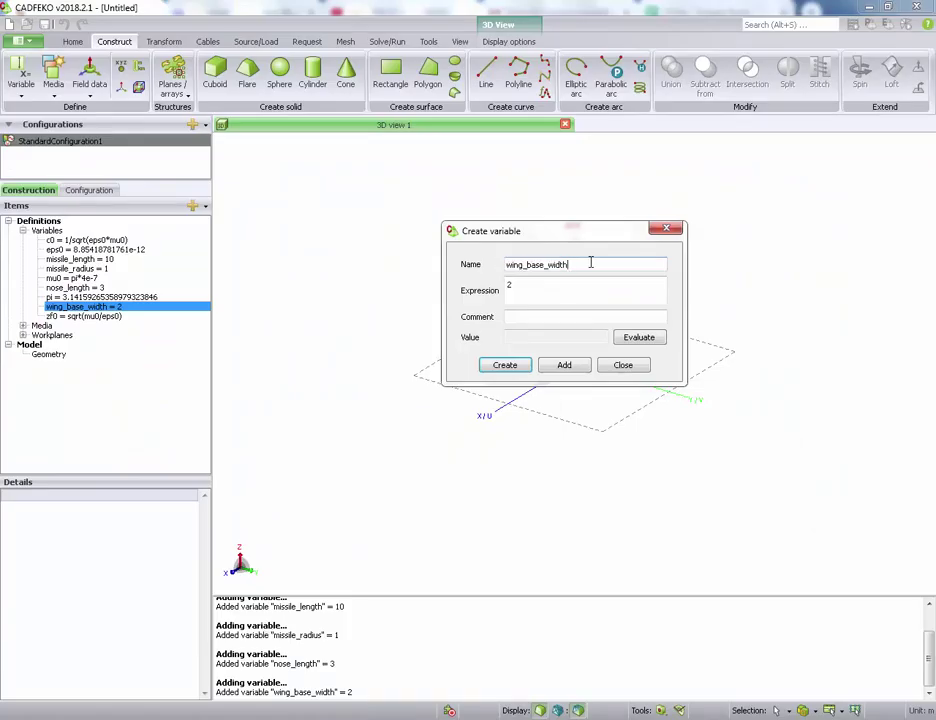
key(BackSpace)
key(BackSpace)
key(BackSpace)
key(BackSpace)
key(BackSpace)
key(BackSpace)
key(BackSpace)
key(BackSpace)
key(BackSpace)
text(depth)
key(Tab)
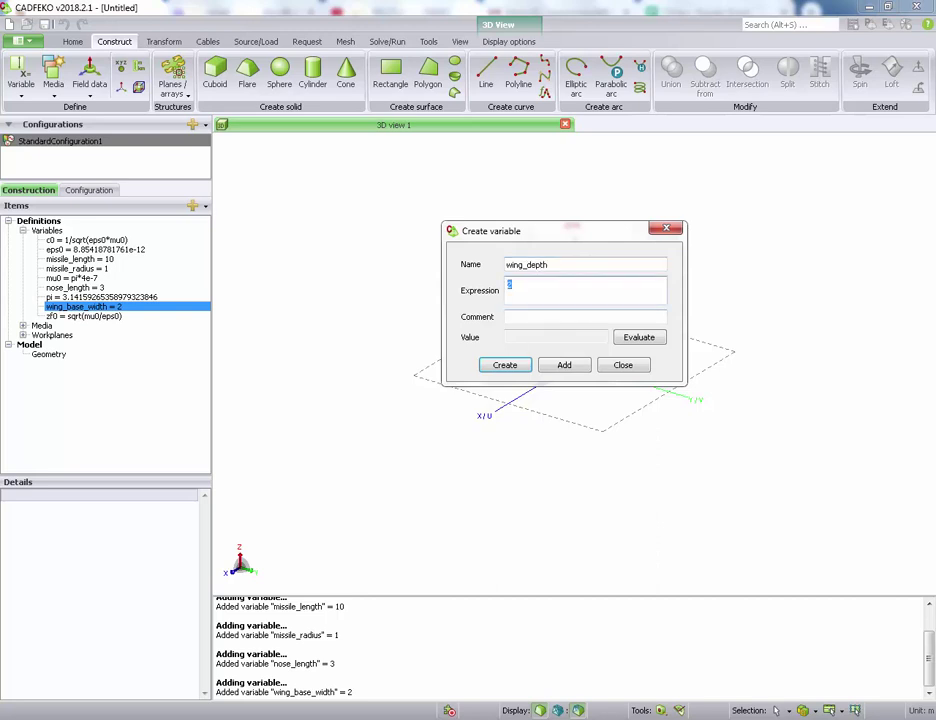
text(.25)
click(564, 366)
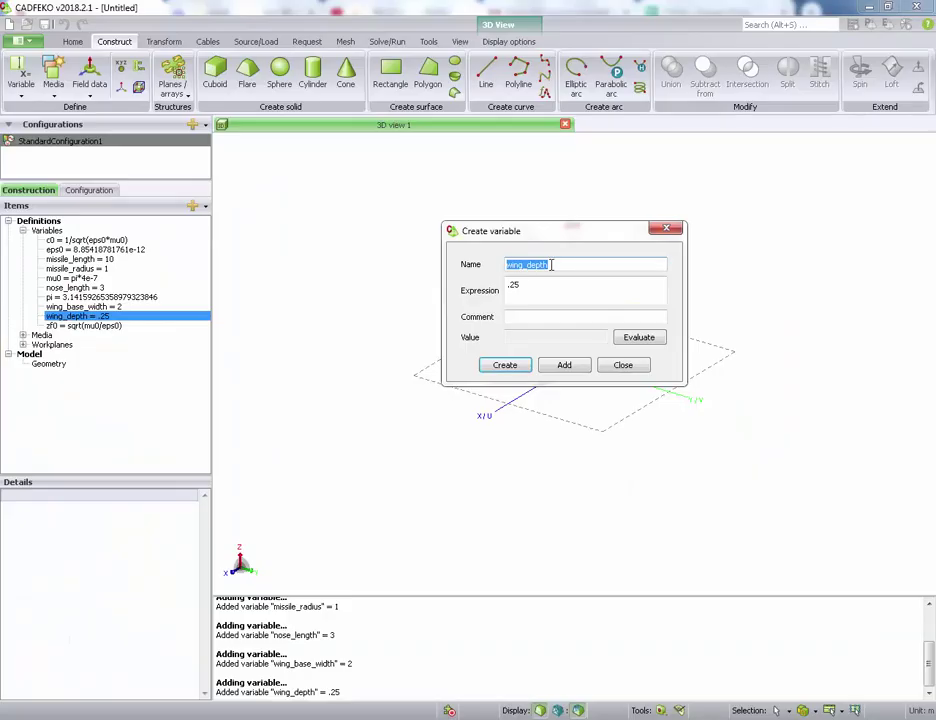
Step: Add a variable named wing_end_width with the expression 1
click(557, 265)
key(BackSpace)
key(BackSpace)
key(BackSpace)
text(end_widt)
key(BackSpace)
key(BackSpace)
text(idth)
key(BackSpace)
key(BackSpace)
text(th)
key(Tab)
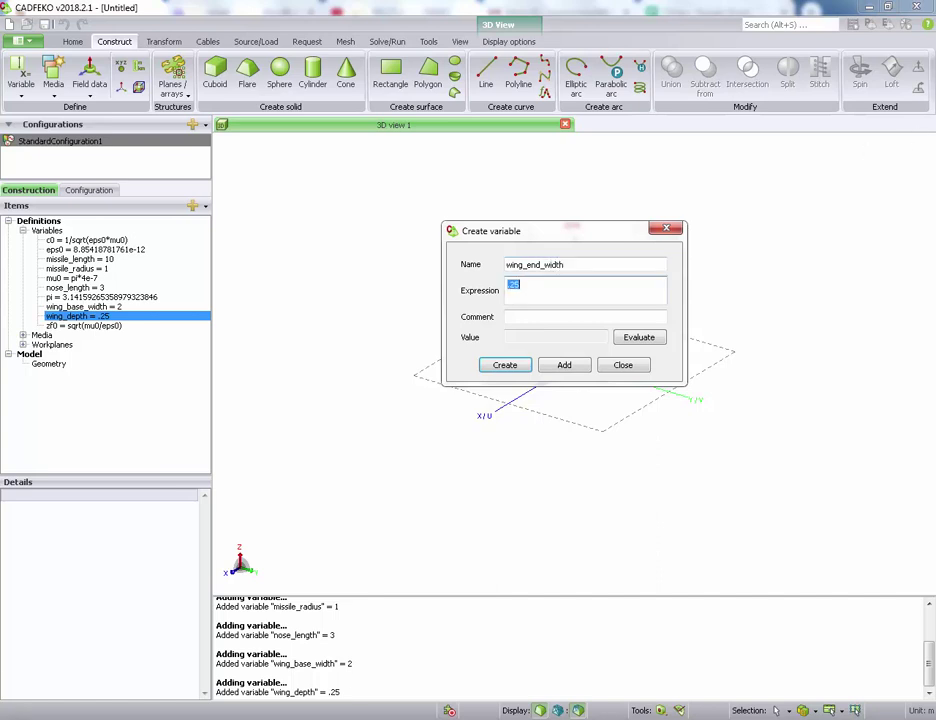
key(alt+Tab)
key(alt+Tab)
text(1)
key(Return)
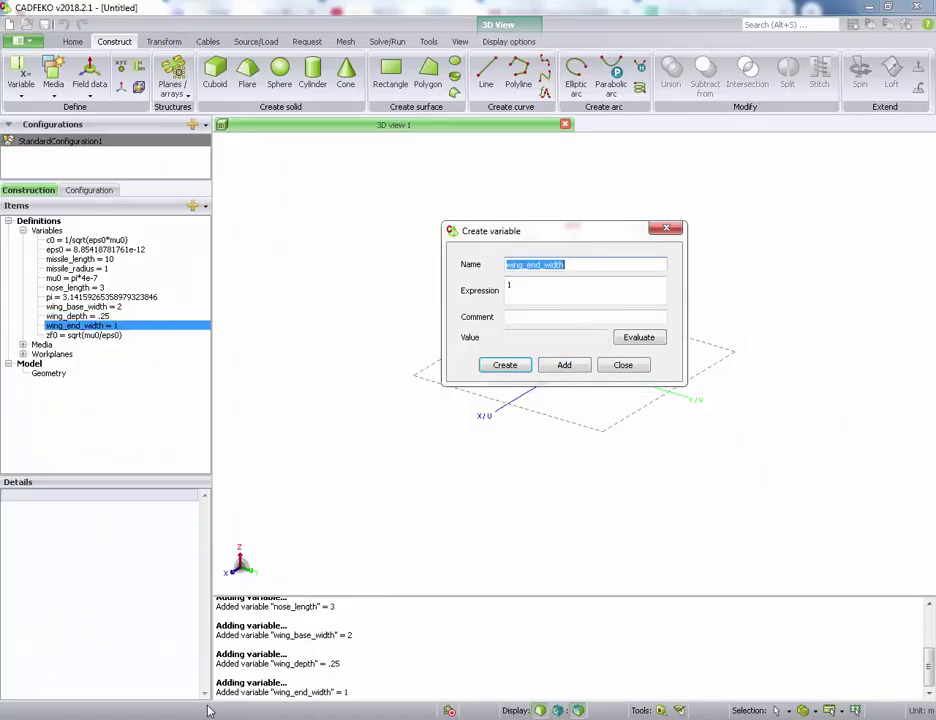
Step: Add a variable named wing_length with the expression 3 and close the variable dialog
key(alt+Tab)
key(alt+Tab)
drag(566, 264, 530, 264)
text(length)
key(Tab)
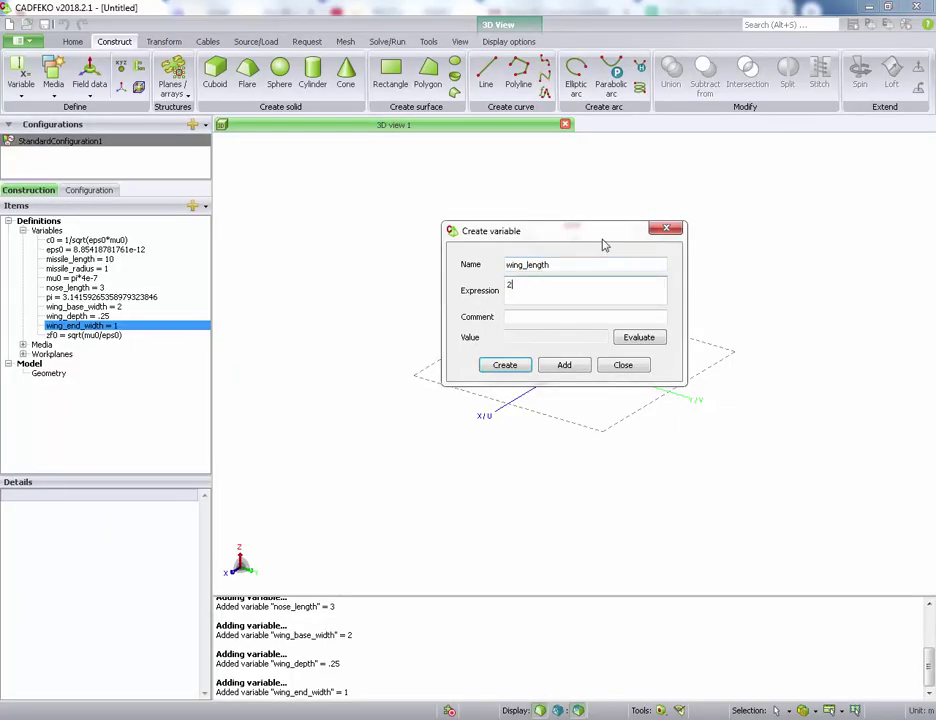
click(576, 365)
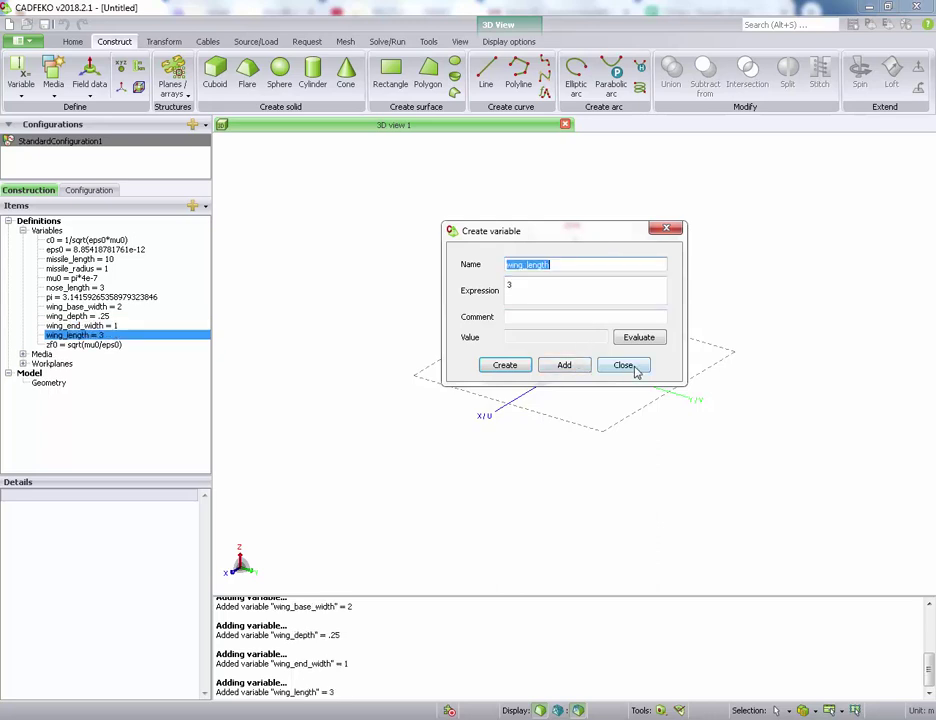
click(623, 365)
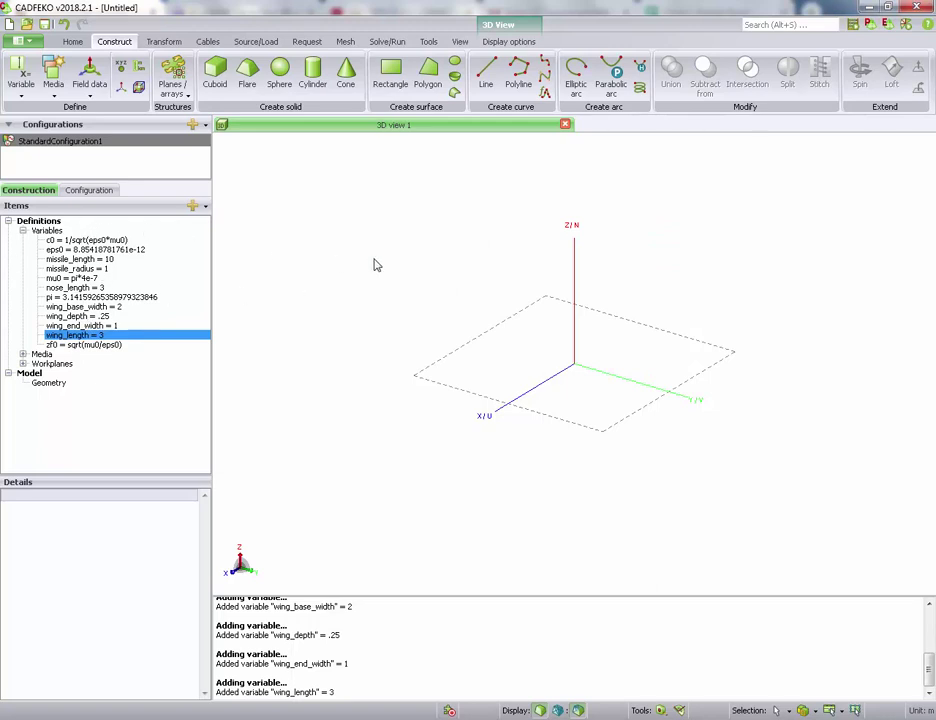
Step: Check the model unit setting and accept Metres (m)
click(929, 711)
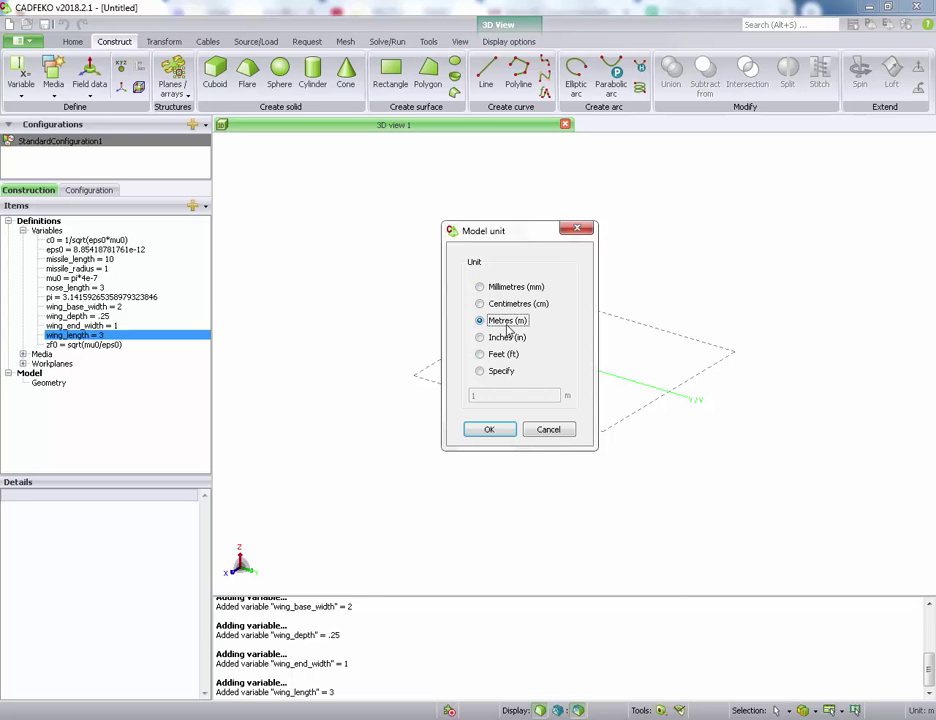
click(488, 430)
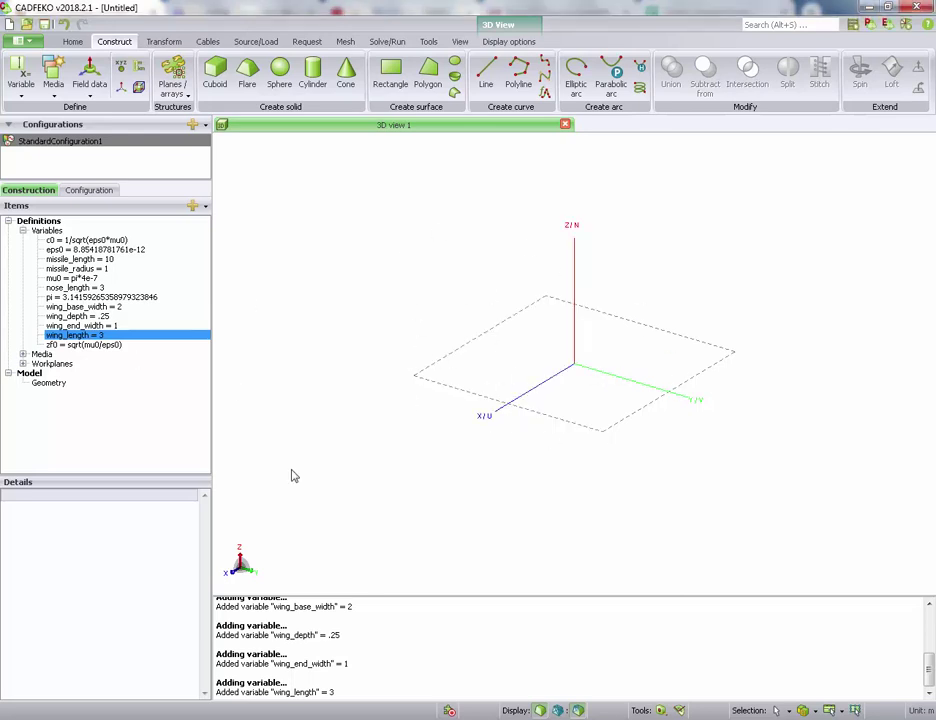
Step: Compare the defined variables with the table on the PowerPoint slide and examine the predefined constants c0, eps0, mu0, pi and zf0 in CADFEKO
click(240, 560)
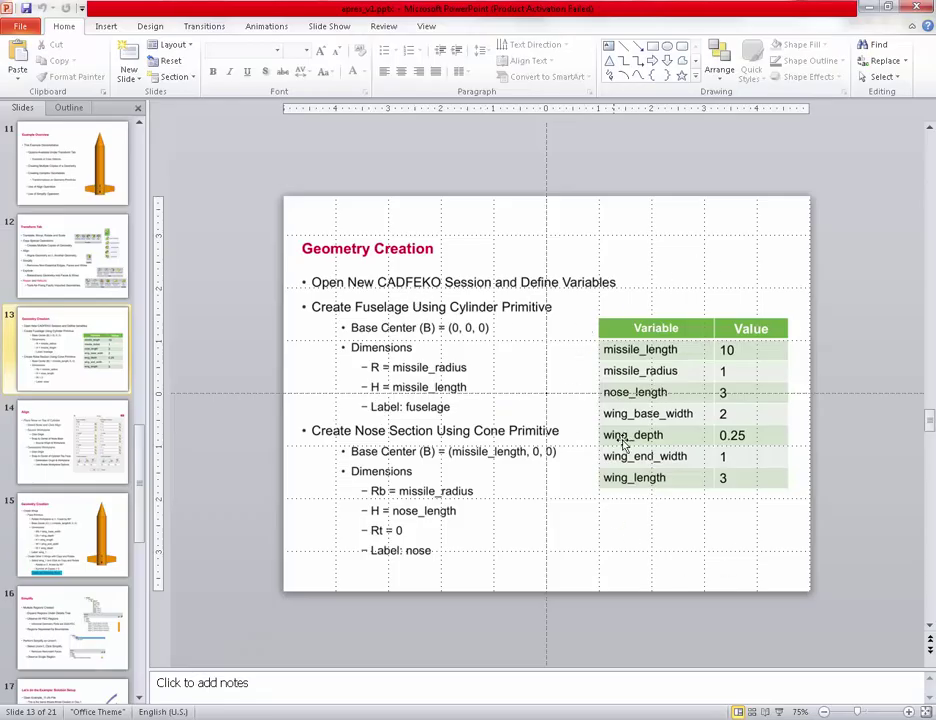
key(alt+Tab)
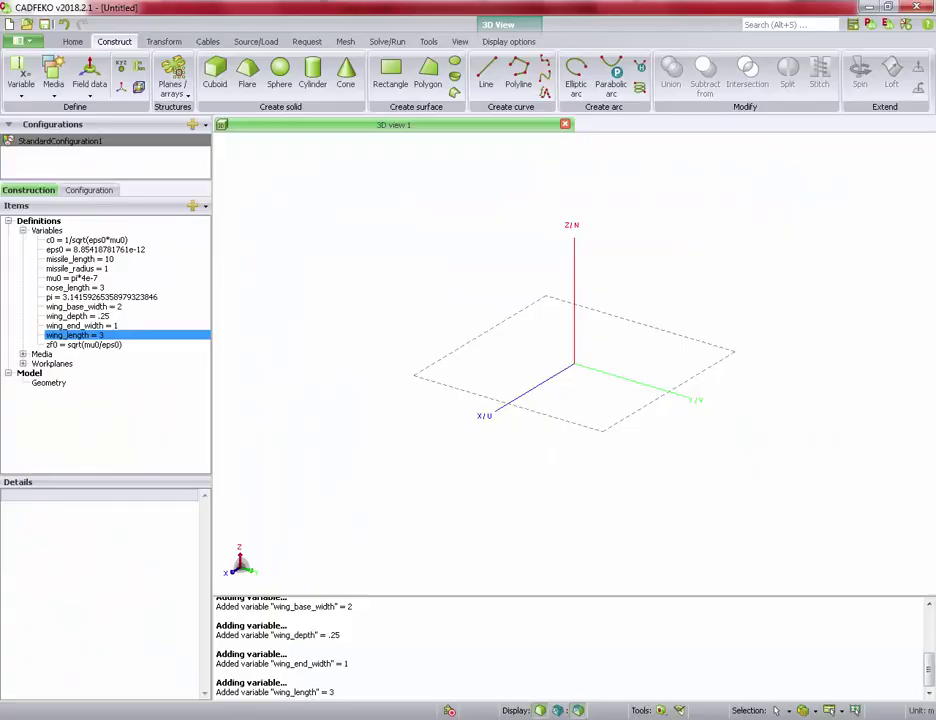
click(84, 241)
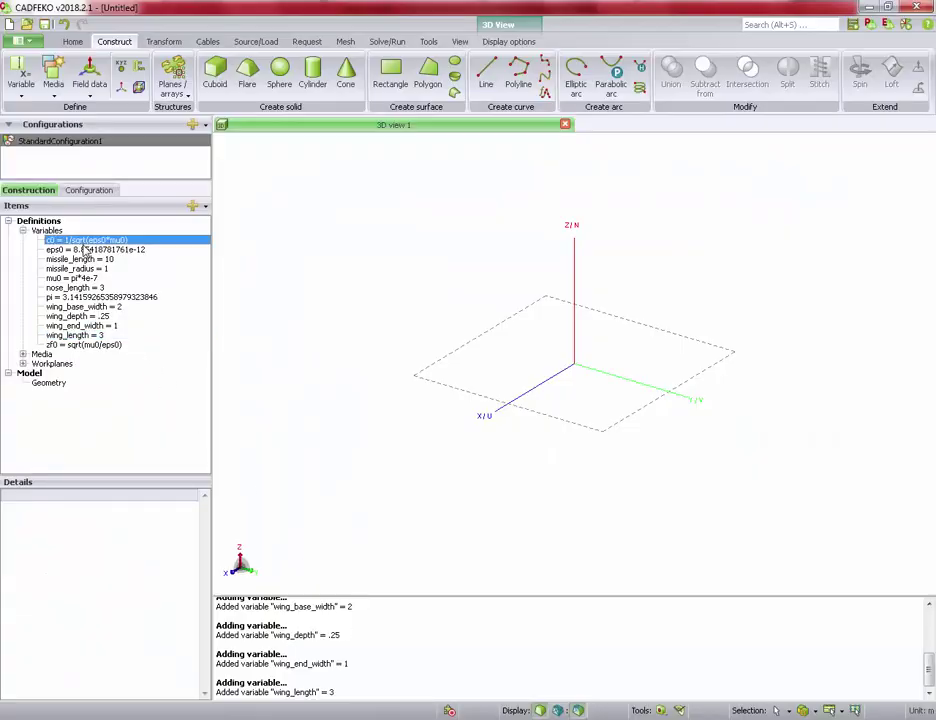
click(84, 251)
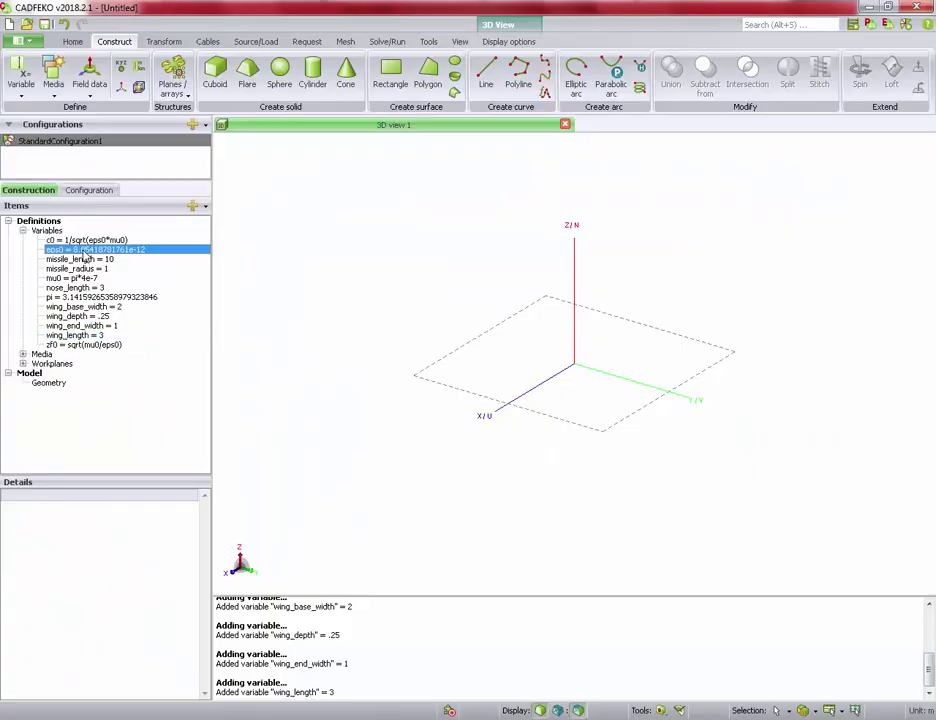
key(Up)
key(Down)
click(100, 299)
click(88, 346)
click(88, 298)
click(88, 259)
click(87, 249)
click(85, 240)
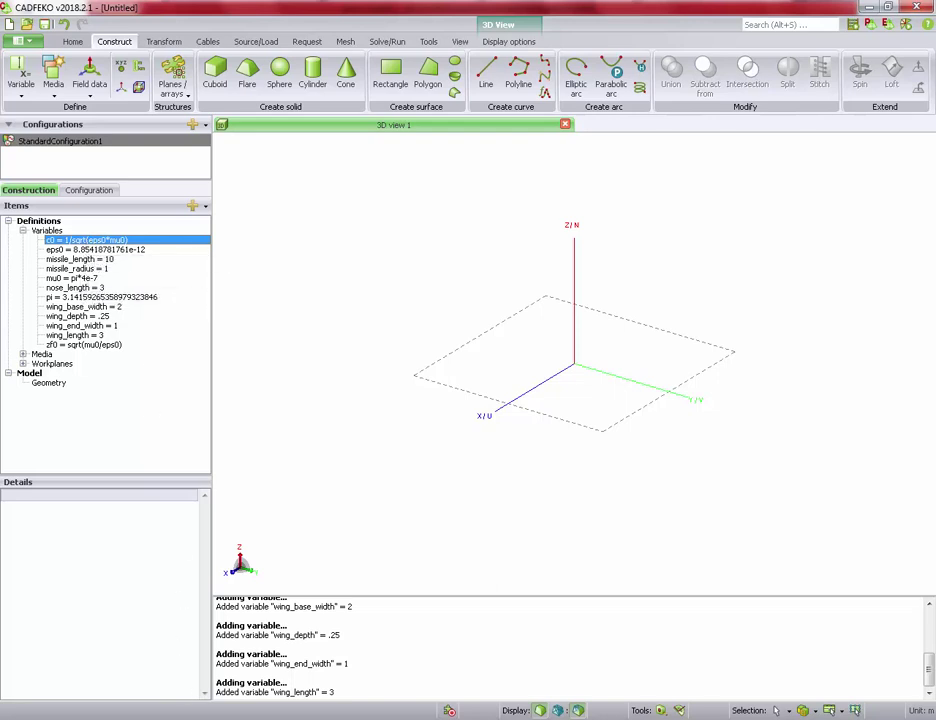
Step: Check the fuselage specification on the PowerPoint slide and start a CADFEKO cylinder with the Base centre, radius, height definition method
key(alt+Tab)
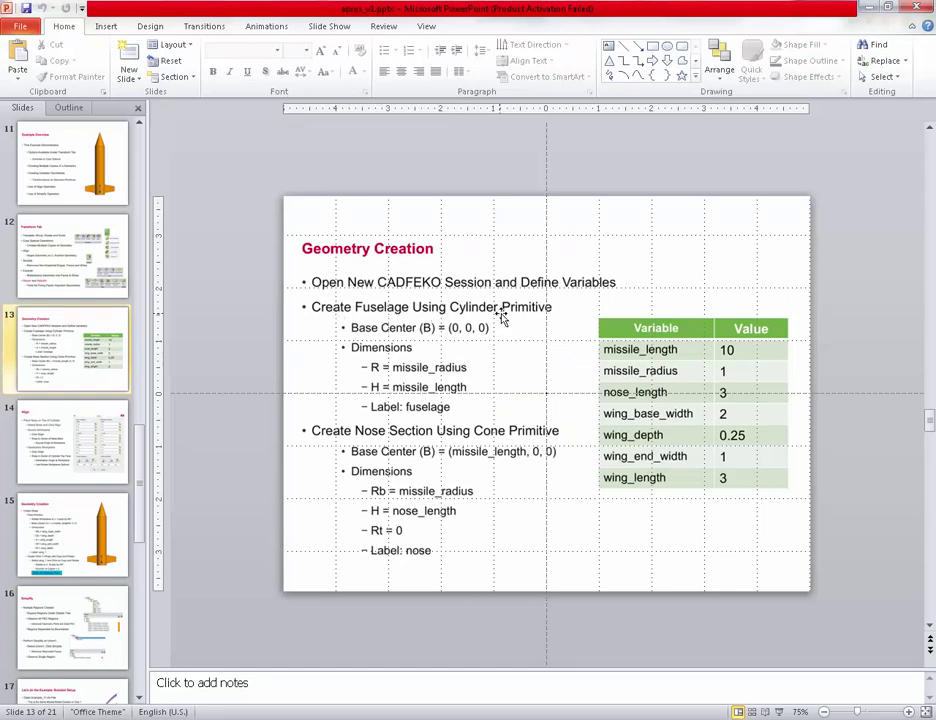
key(alt+Tab)
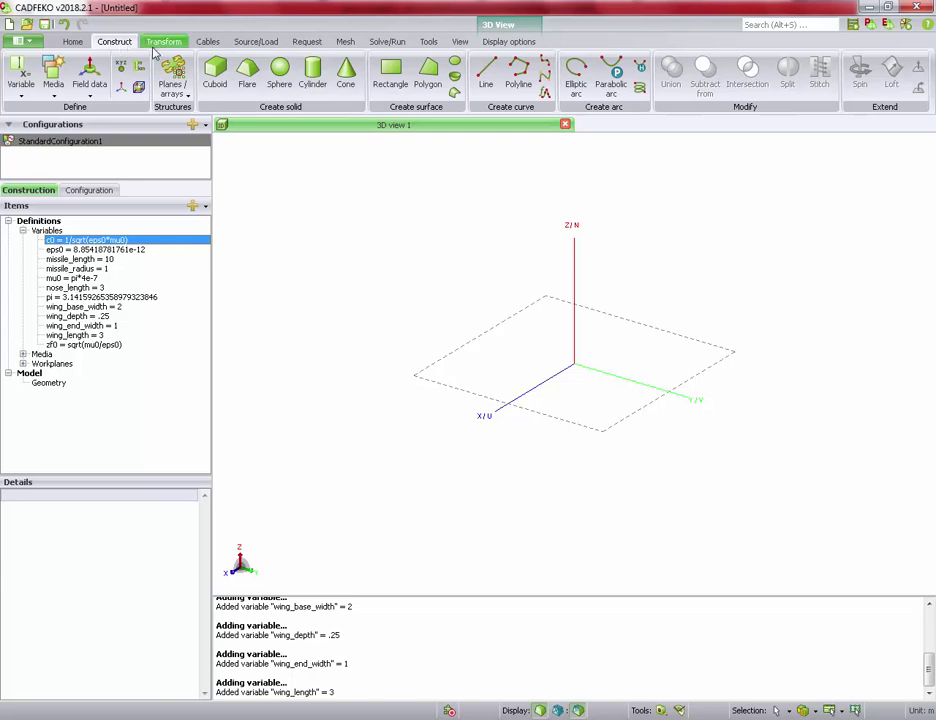
click(313, 70)
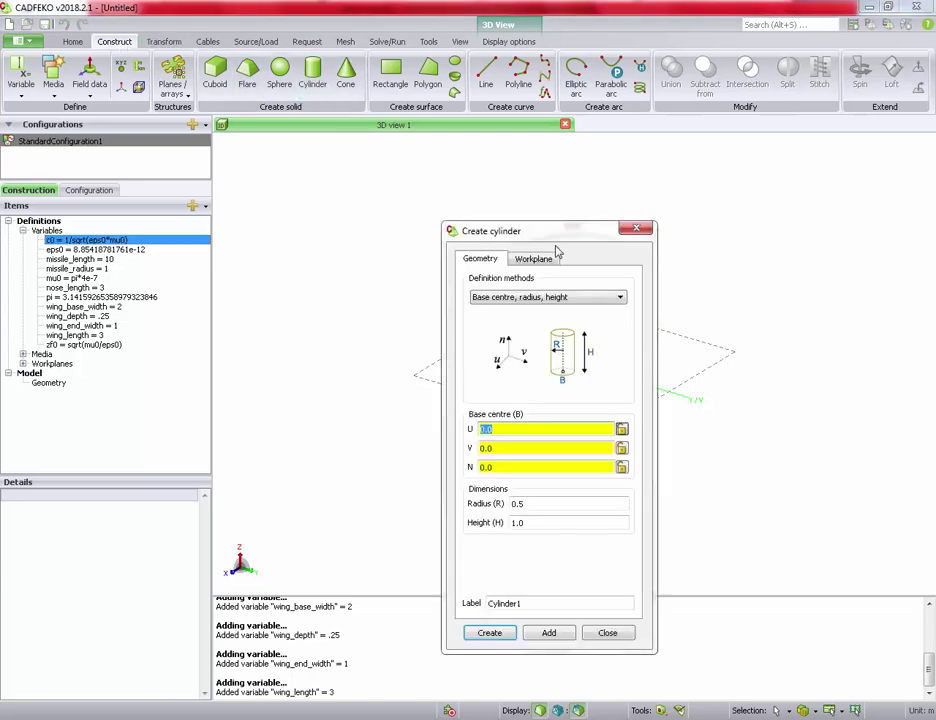
drag(552, 229, 354, 190)
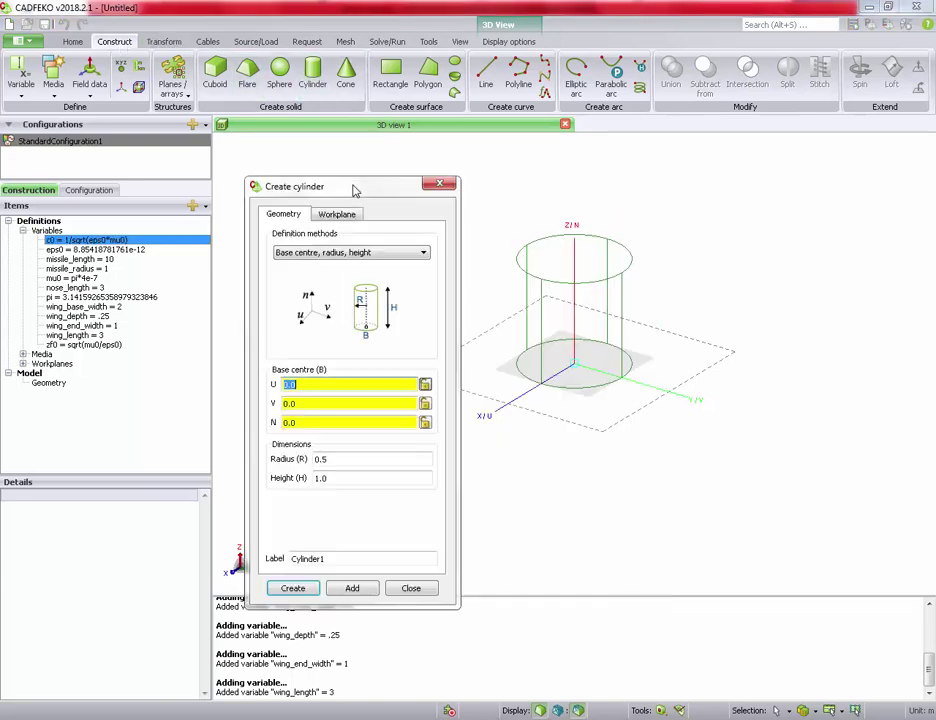
click(424, 253)
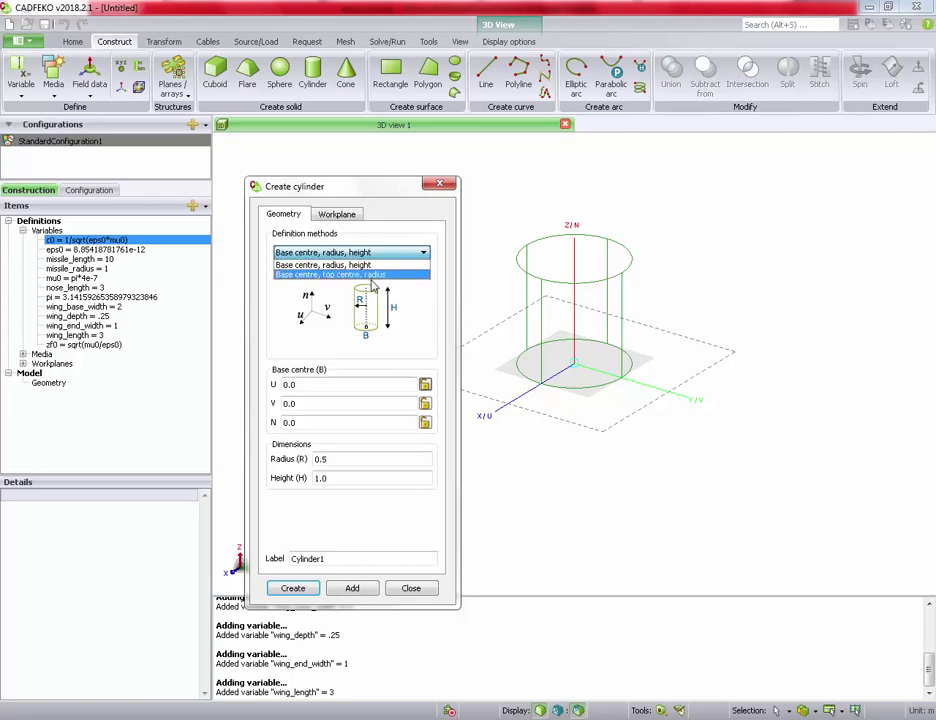
click(369, 266)
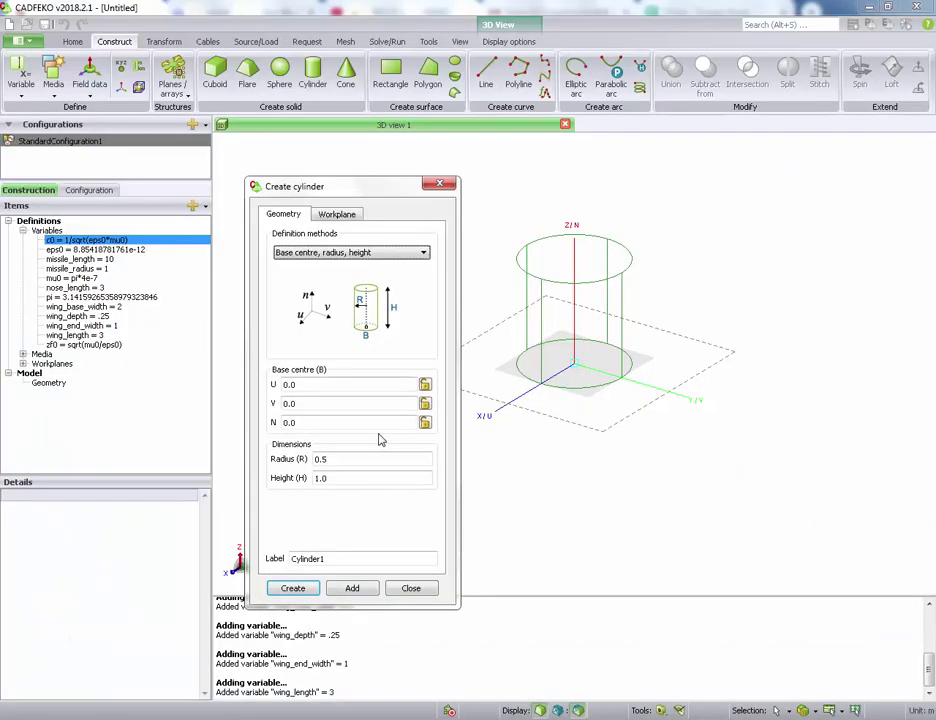
Step: Set the cylinder's radius to missile_radius and its height to missile_length
triple_click(375, 458)
text(0.5)
drag(335, 458, 253, 463)
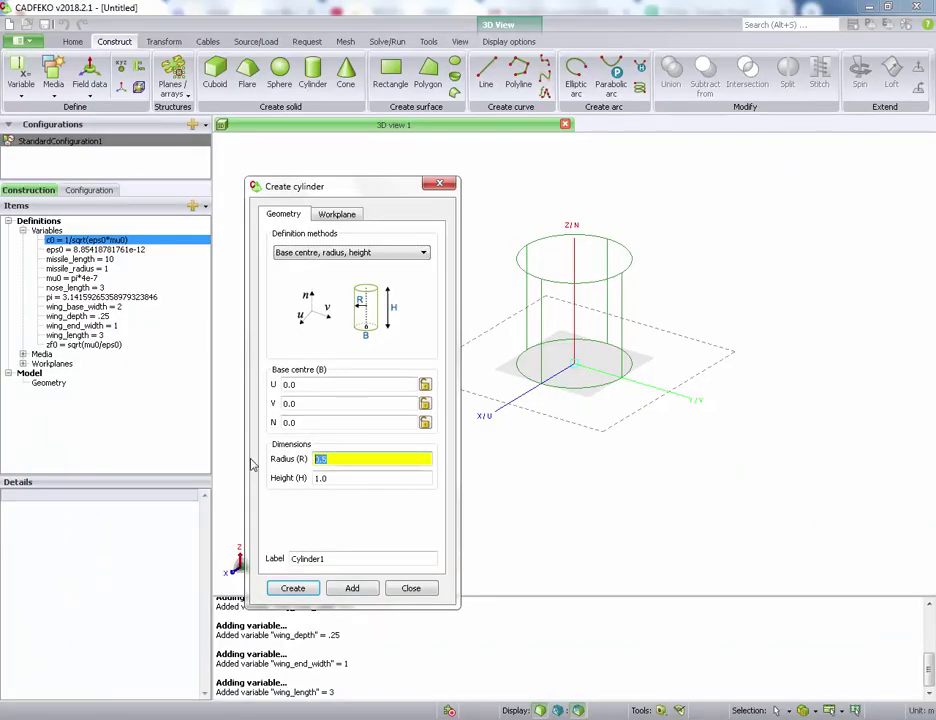
text(missile_radius)
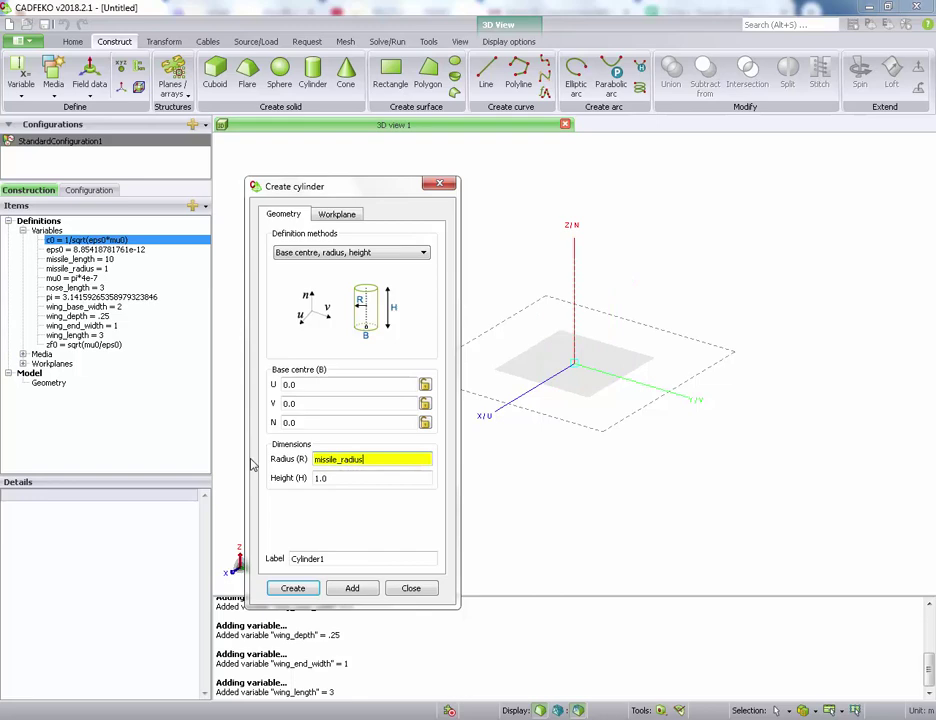
key(Tab)
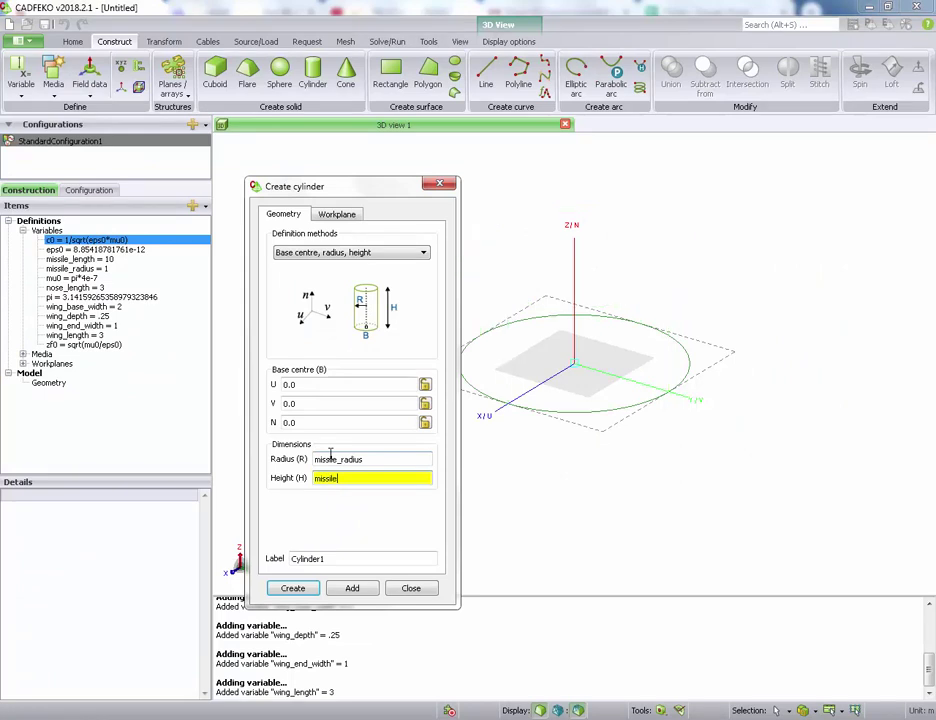
Step: Label the cylinder fuselage and create it
double_click(322, 559)
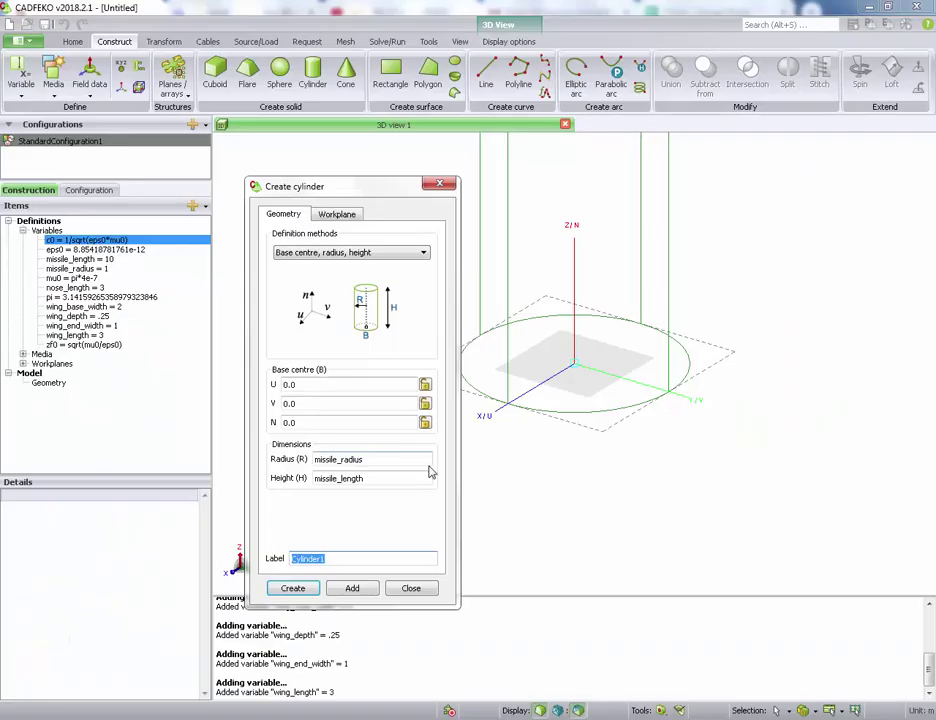
text(fuselage)
click(291, 589)
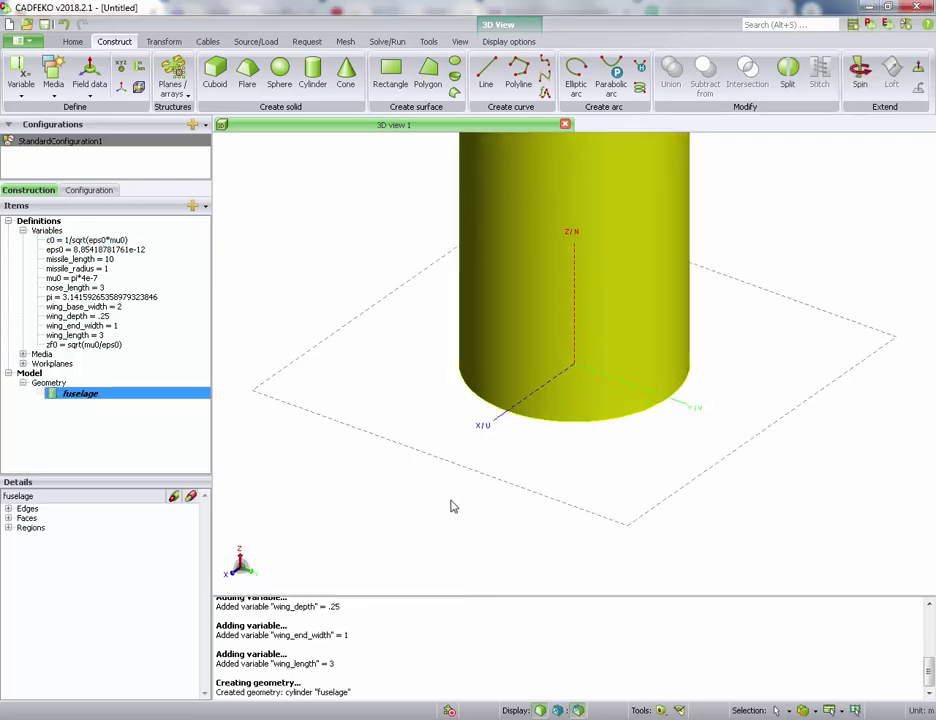
Step: Examine the whole fuselage cylinder in the 3D view from different angles and distances
scroll(453, 504, up, 3)
scroll(453, 504, down, 4)
scroll(497, 389, up, 1)
scroll(497, 389, down, 1)
middle_drag(497, 389, 476, 391)
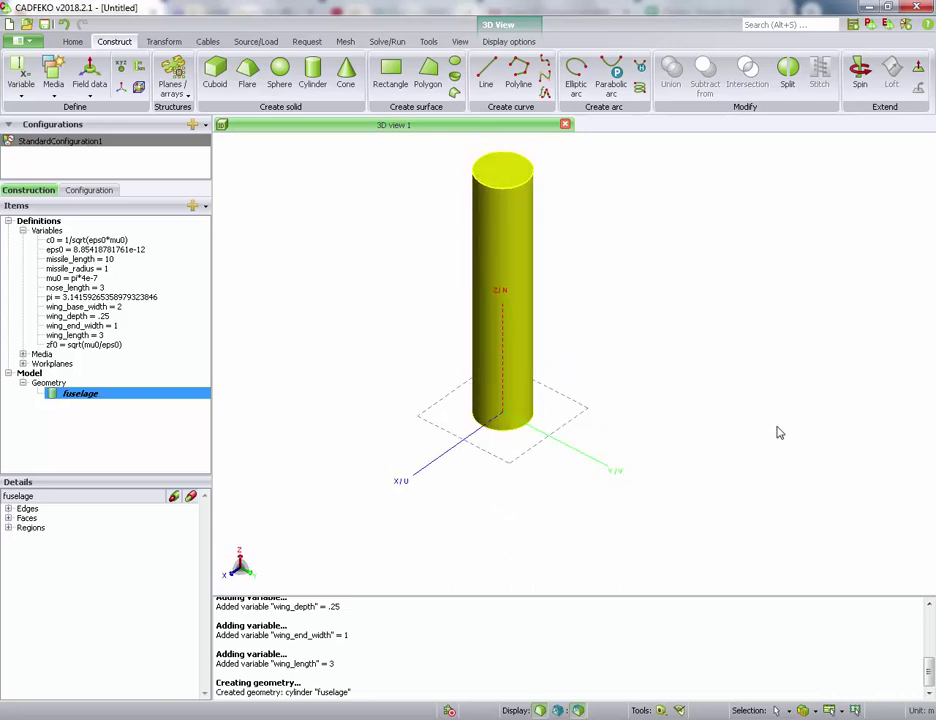
middle_drag(721, 443, 635, 382)
scroll(676, 360, down, 5)
scroll(675, 360, up, 6)
scroll(674, 360, down, 2)
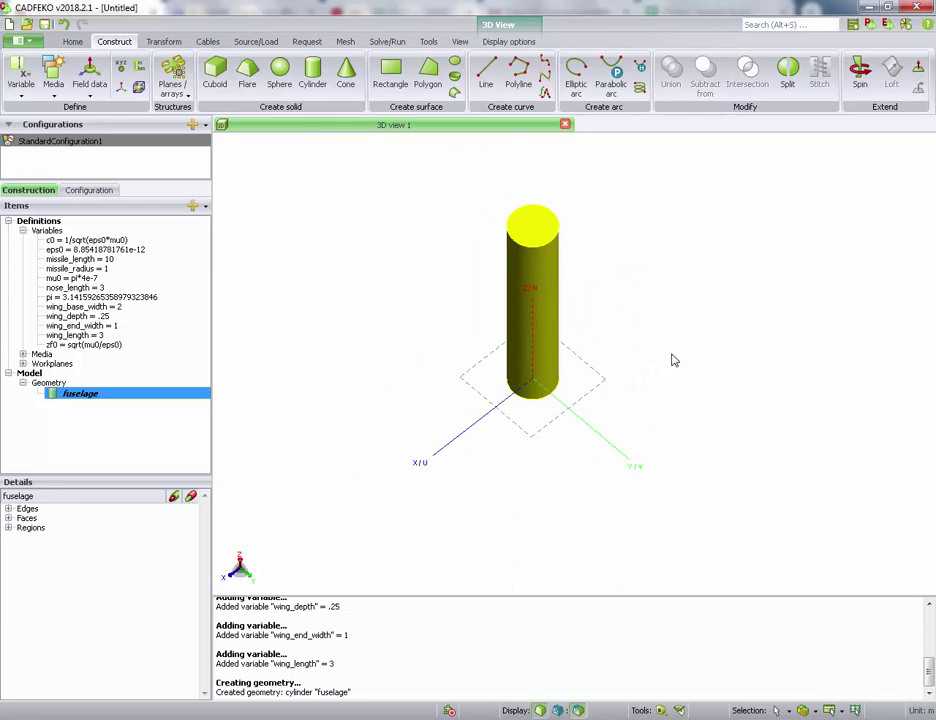
scroll(674, 360, up, 3)
scroll(531, 380, down, 6)
scroll(531, 380, down, 5)
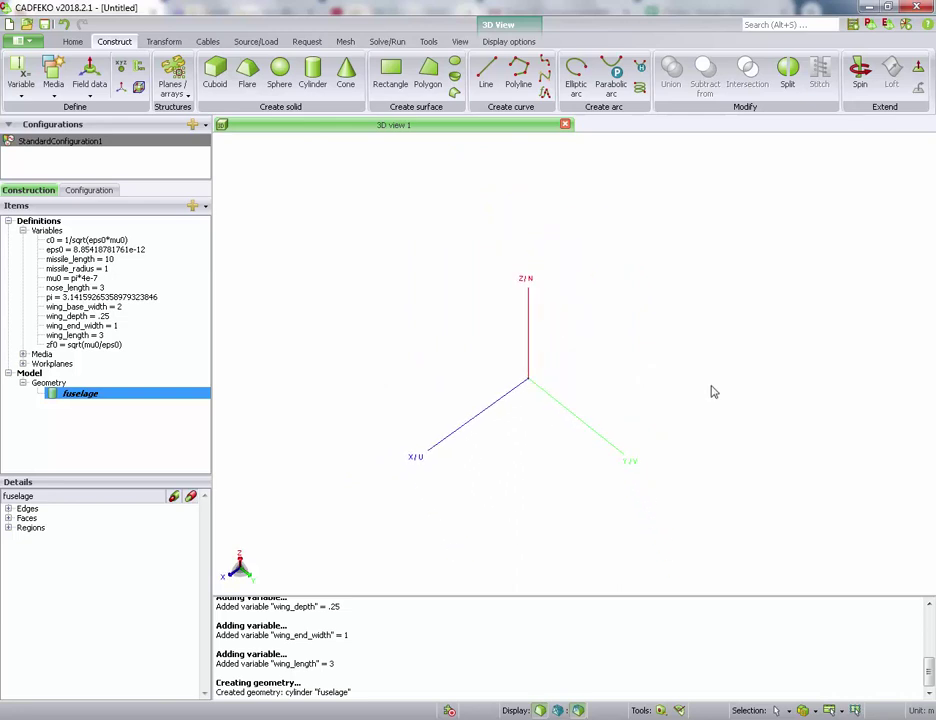
scroll(713, 392, up, 5)
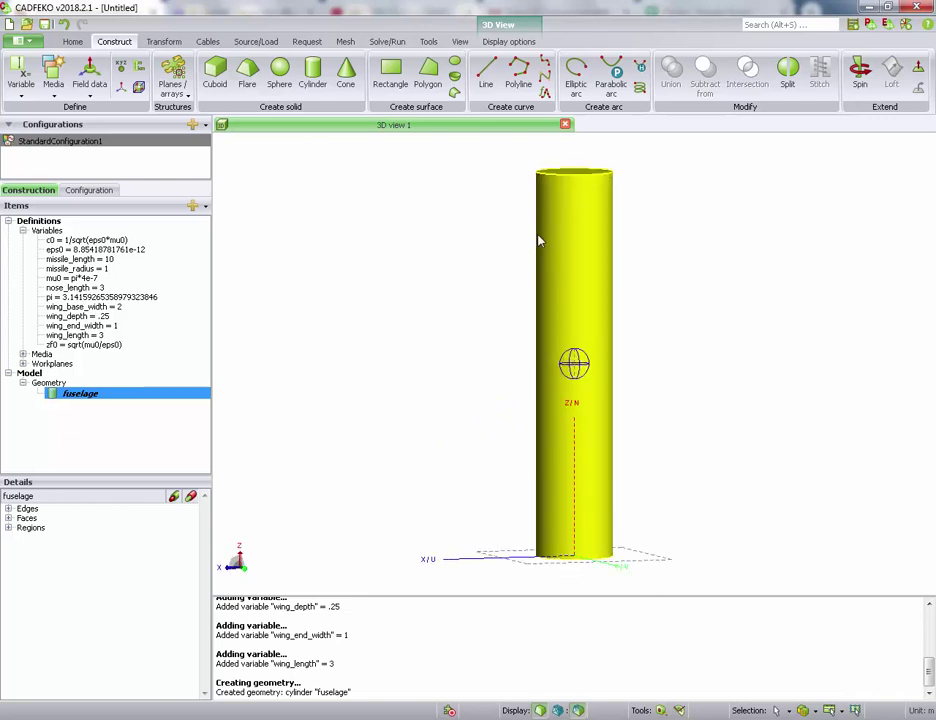